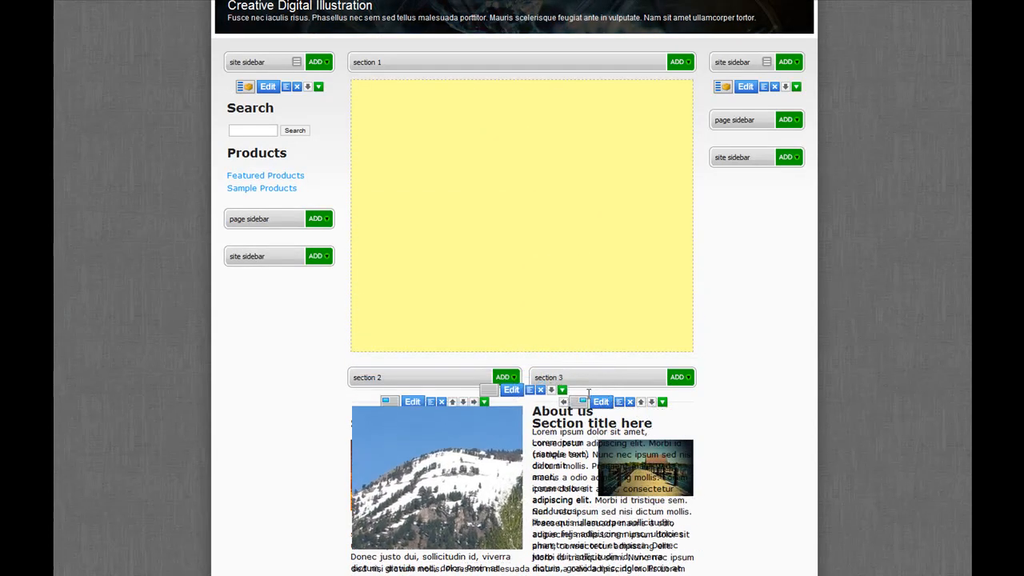
- Rearrange the page components by moving the sunset text/image block to section 1 and the About us block to section 2
drag(605, 229, 582, 426)
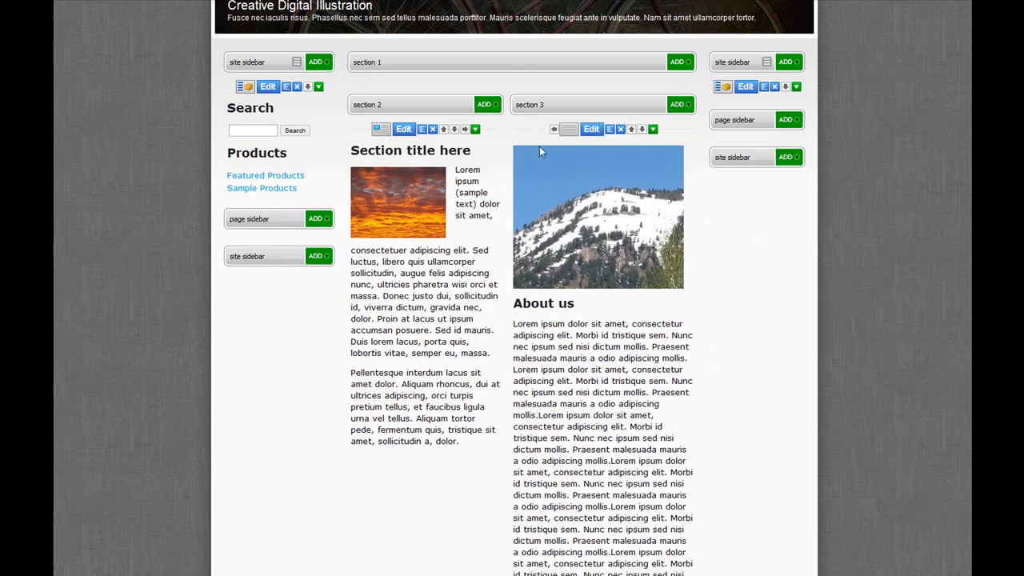
drag(496, 128, 524, 76)
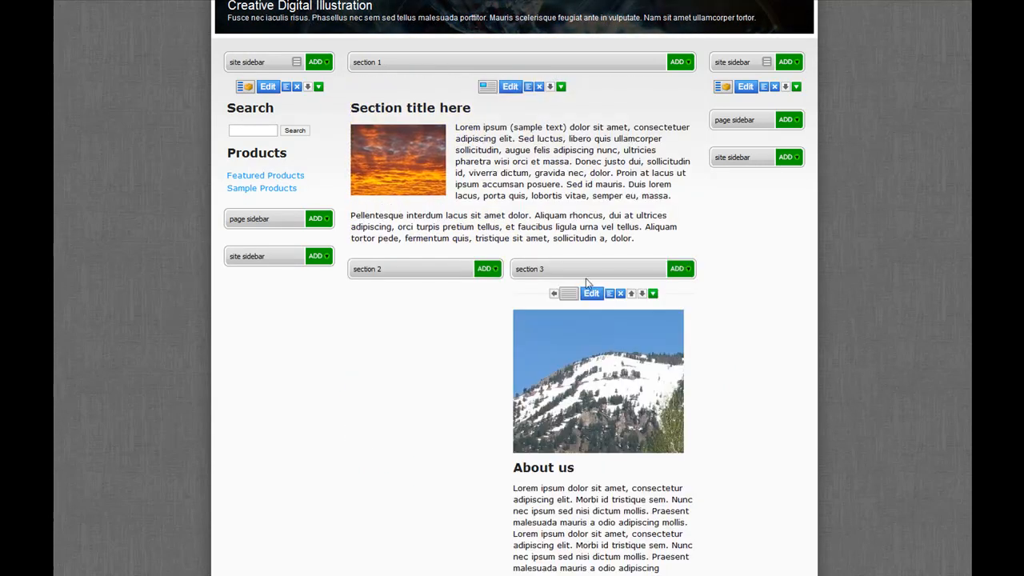
drag(670, 297, 501, 320)
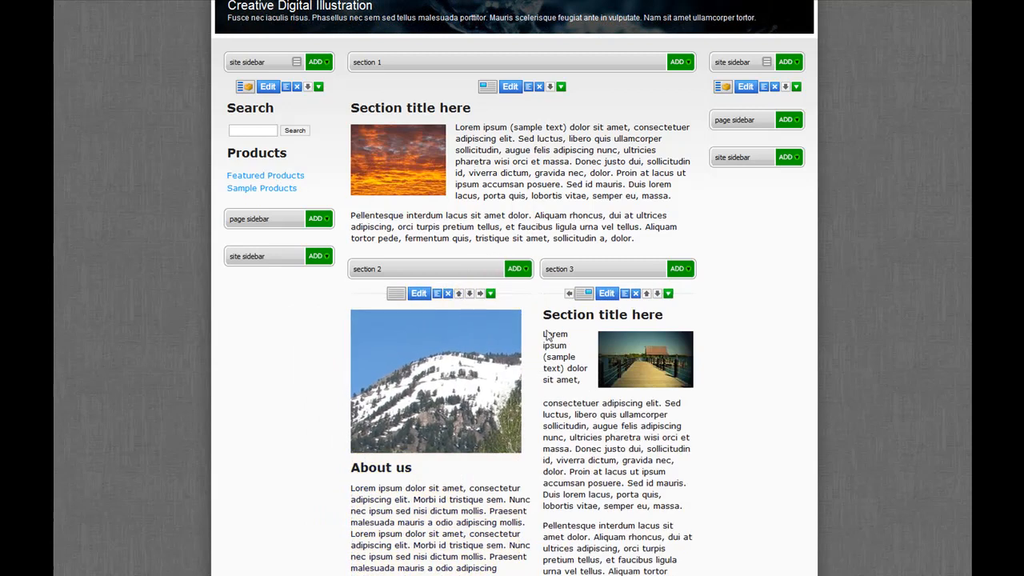
scroll(590, 336, down, 4)
scroll(600, 334, up, 2)
scroll(606, 328, up, 3)
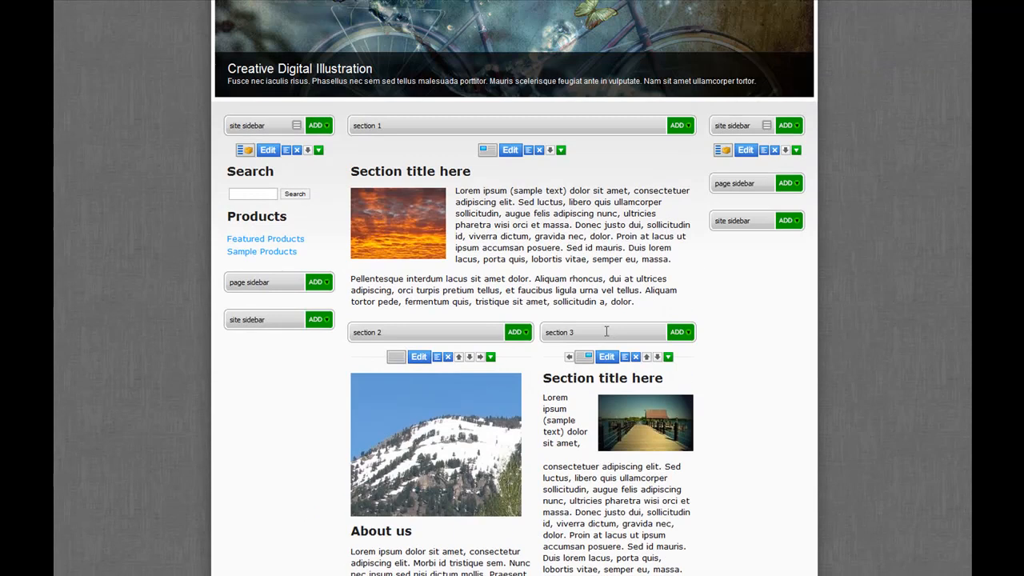
- Add an automatic, multi-image rotator component to section 1
click(561, 151)
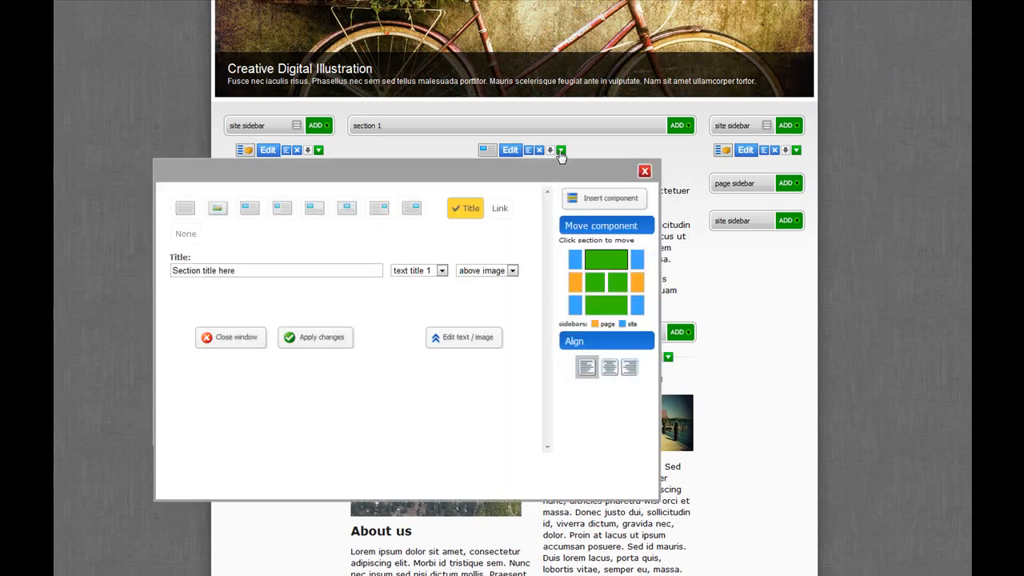
click(645, 170)
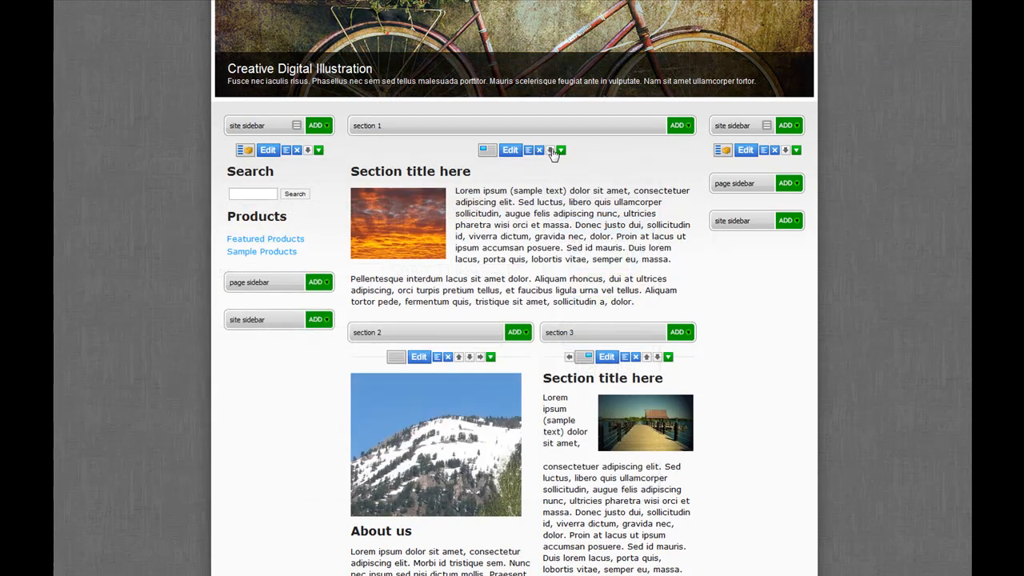
click(682, 126)
click(613, 273)
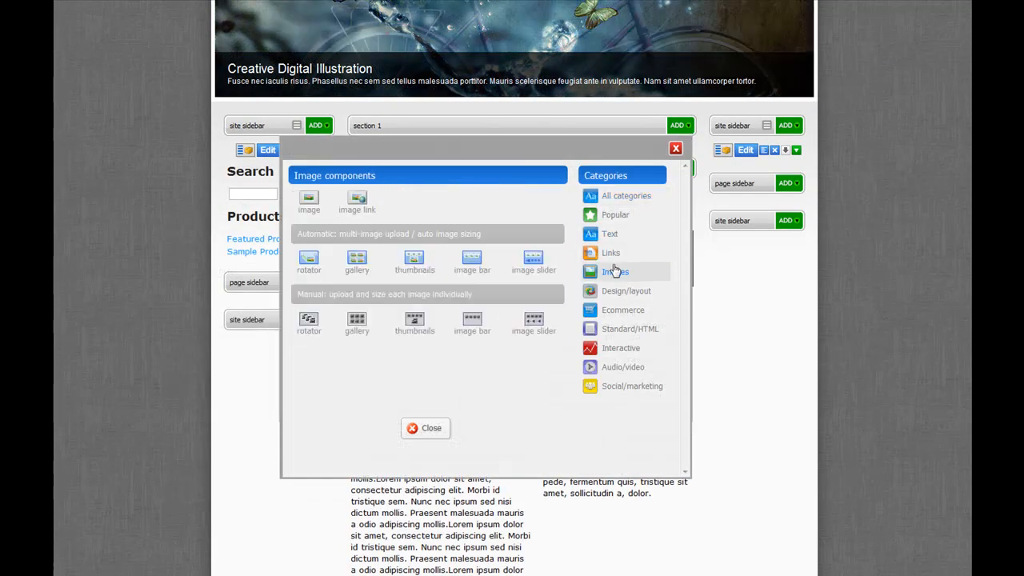
click(309, 259)
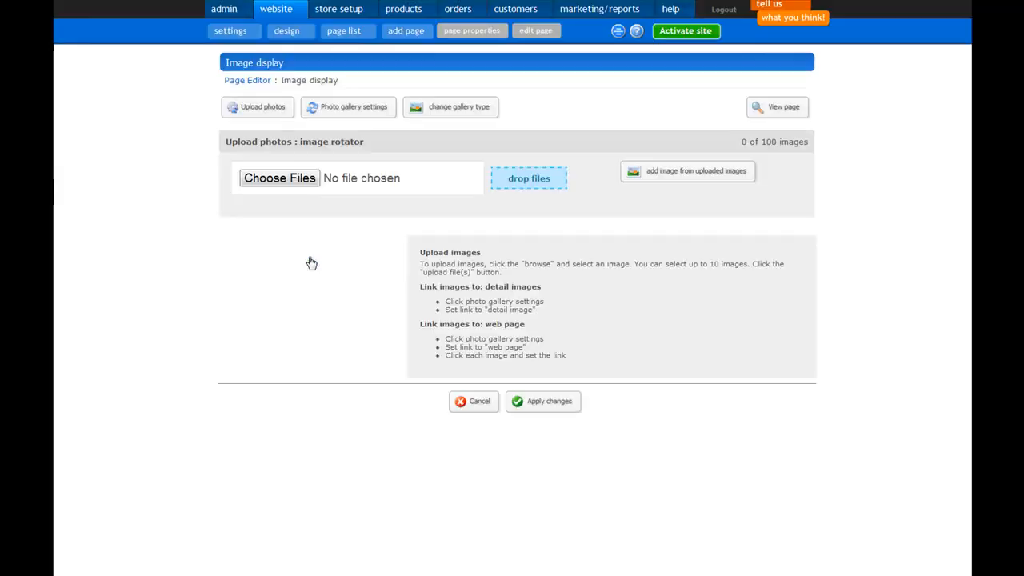
- Upload images 1, 2, 3 and 4 from the images folder to the image rotator and apply the changes
click(293, 181)
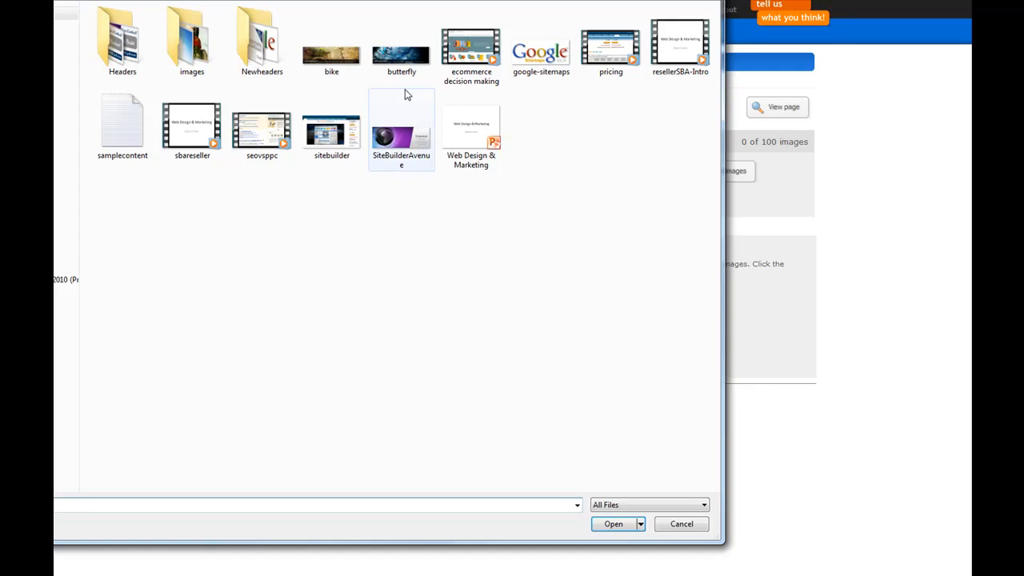
double_click(188, 44)
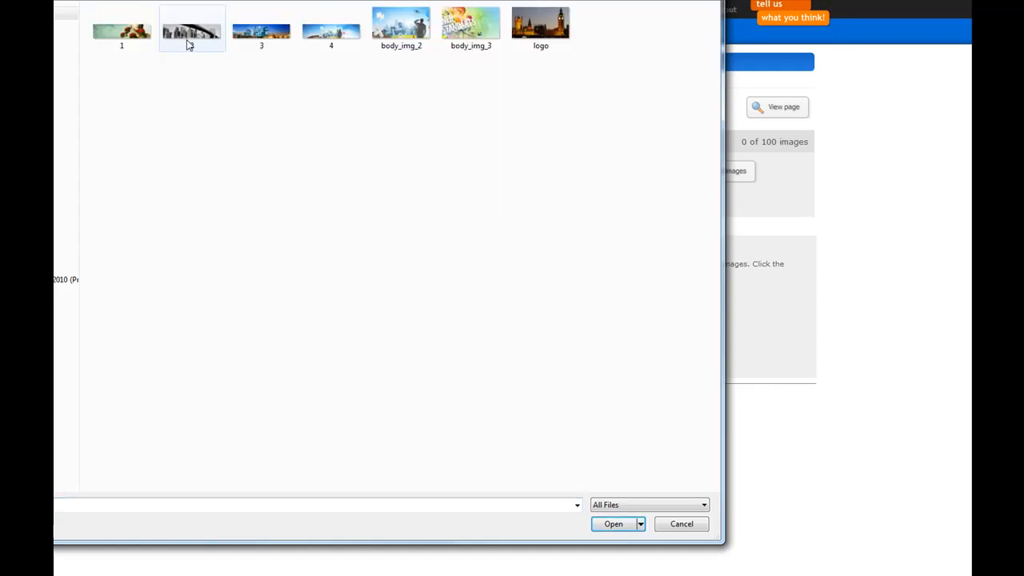
click(124, 36)
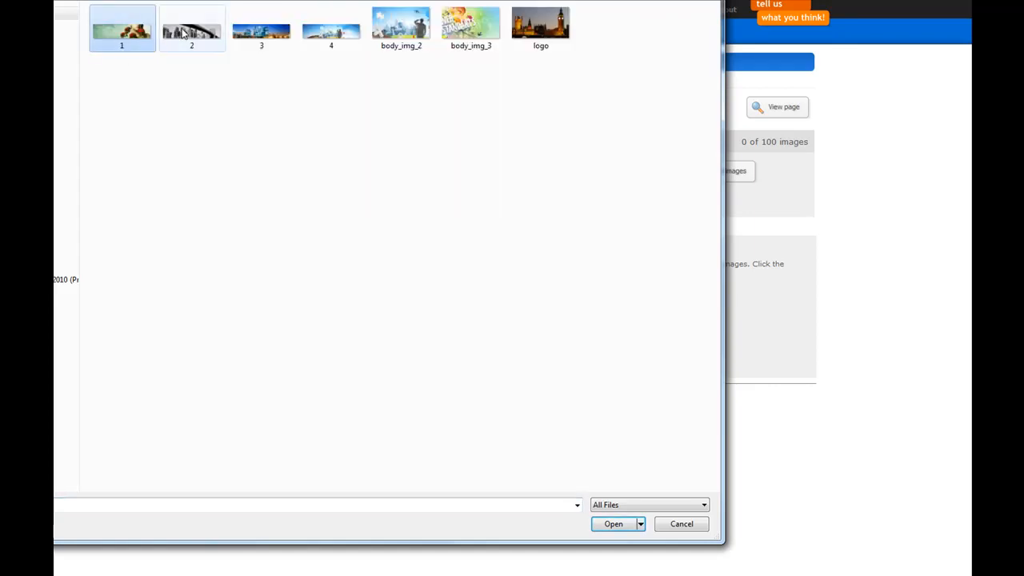
ctrl+click(196, 36)
ctrl+click(269, 40)
ctrl+click(337, 44)
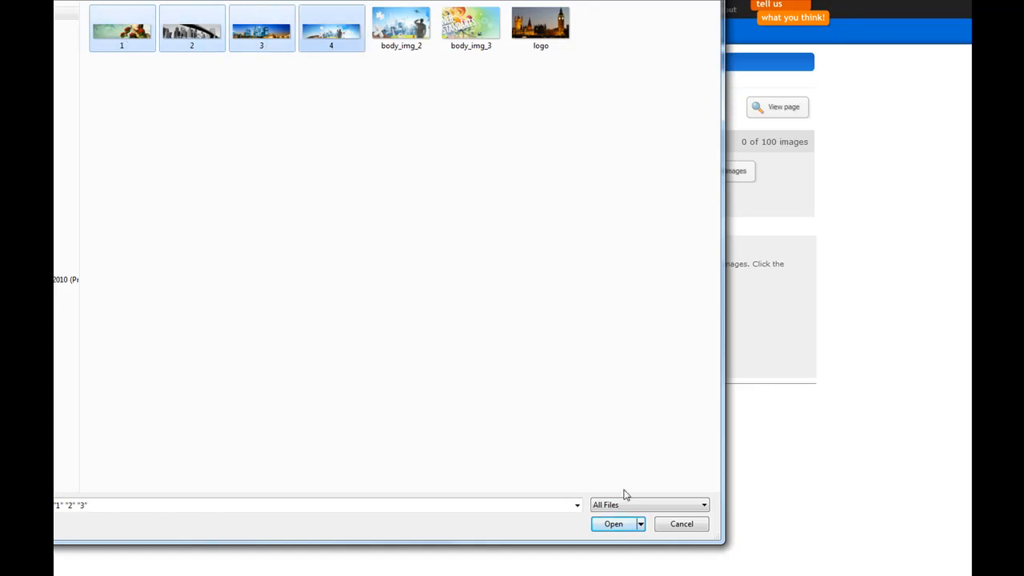
click(613, 524)
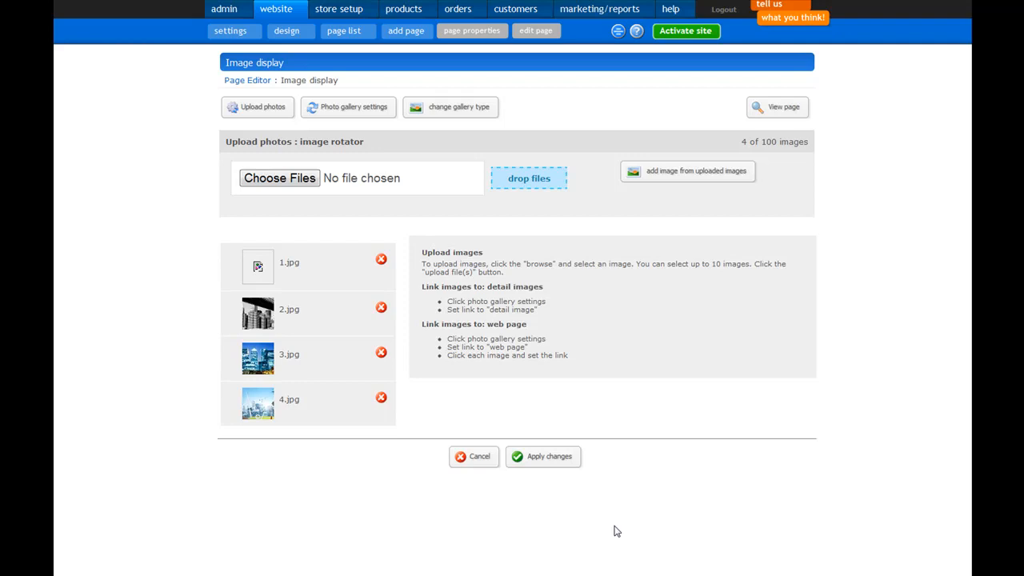
click(566, 463)
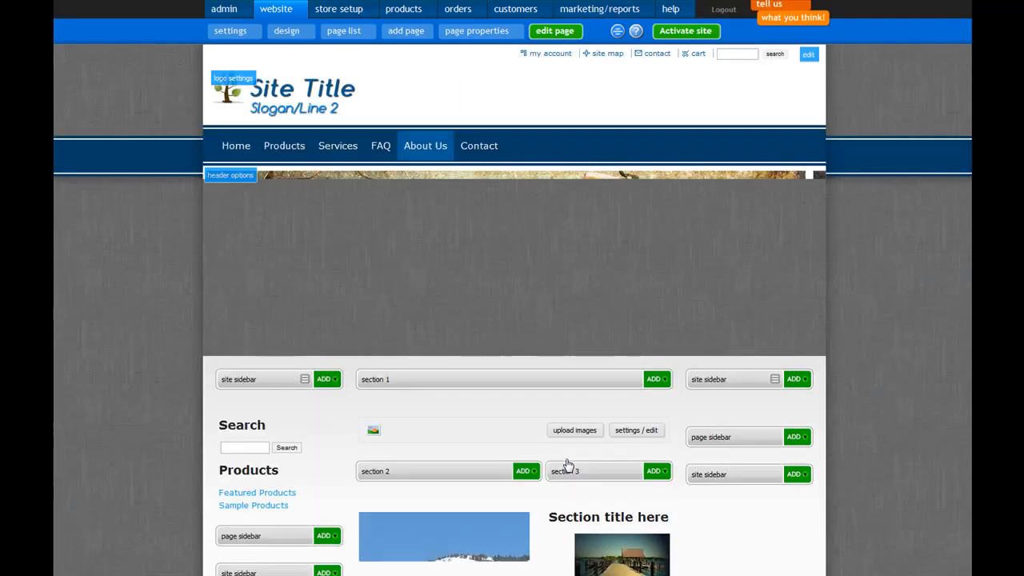
- Set the image rotator's display size to "uploaded image" in its photo gallery settings and apply the changes
scroll(664, 464, down, 1)
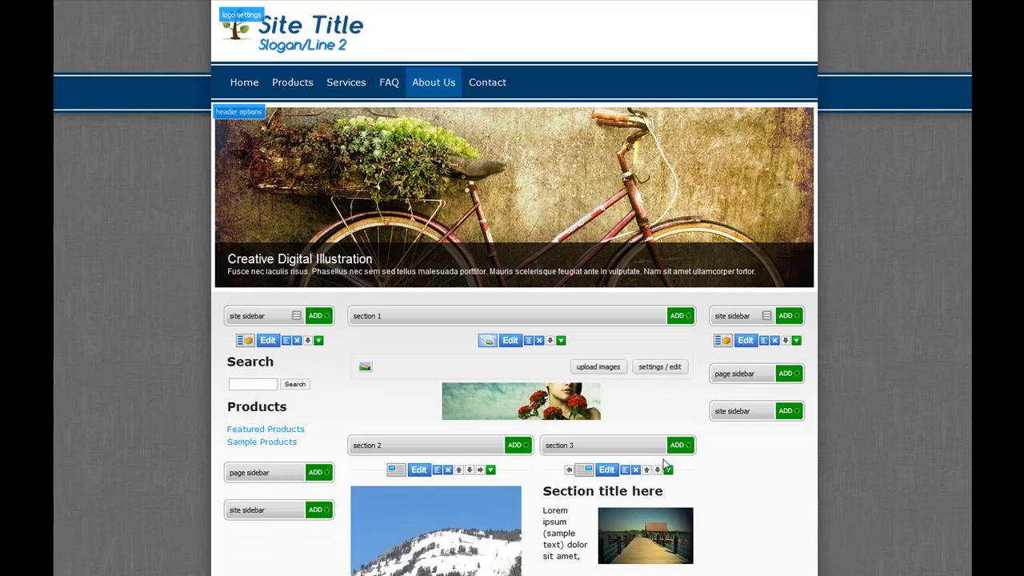
click(514, 341)
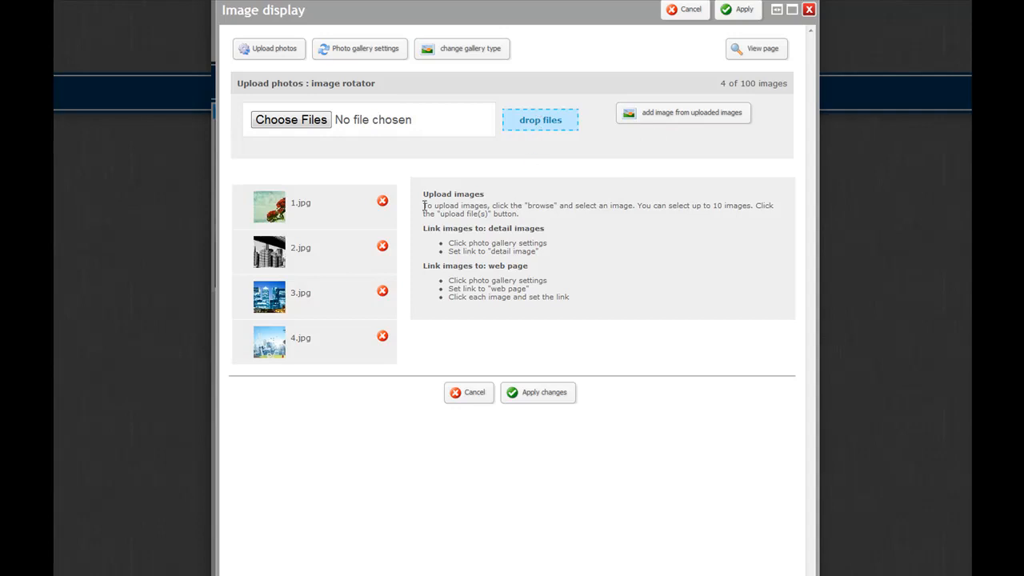
click(379, 53)
click(377, 157)
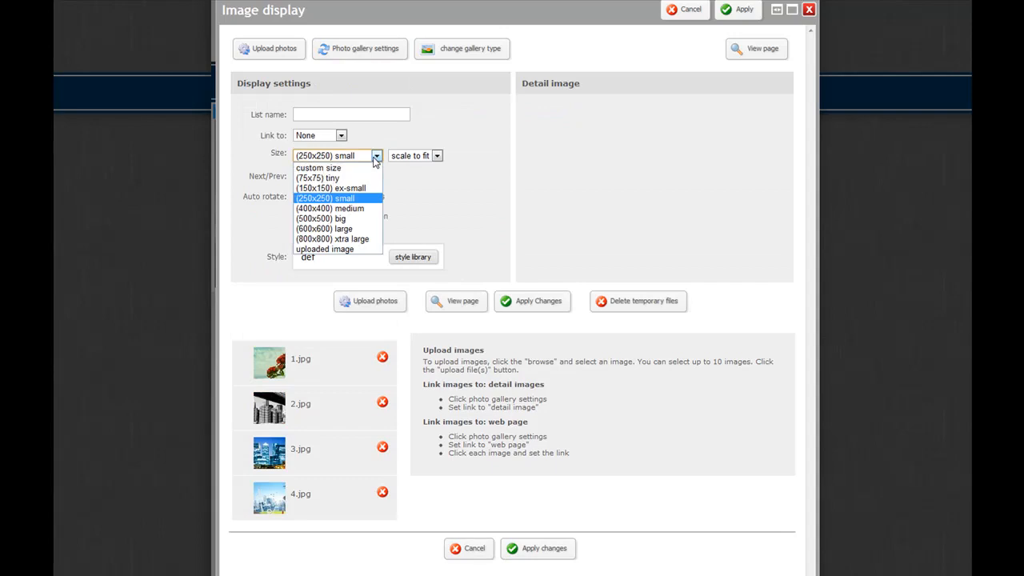
click(338, 249)
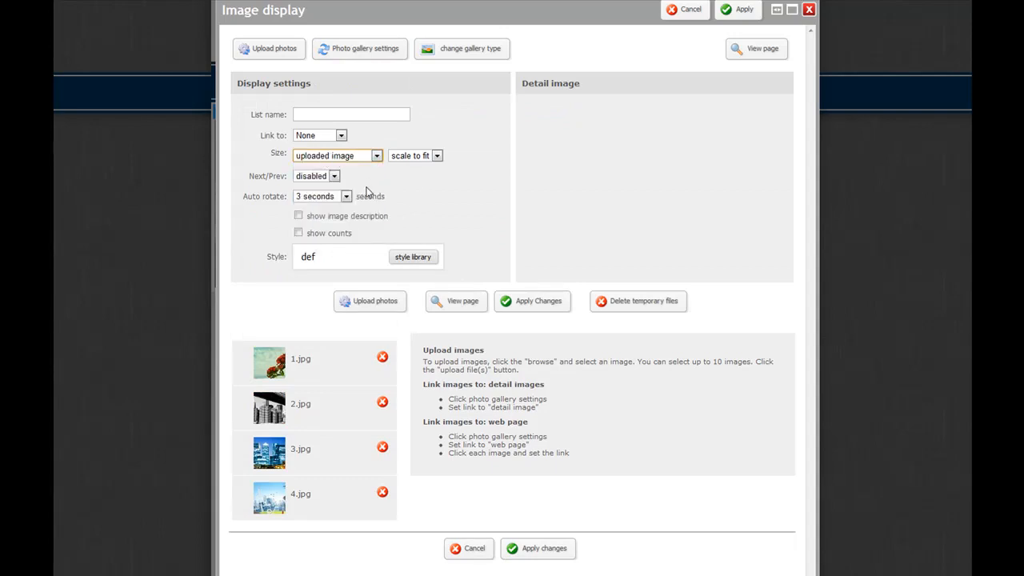
click(377, 157)
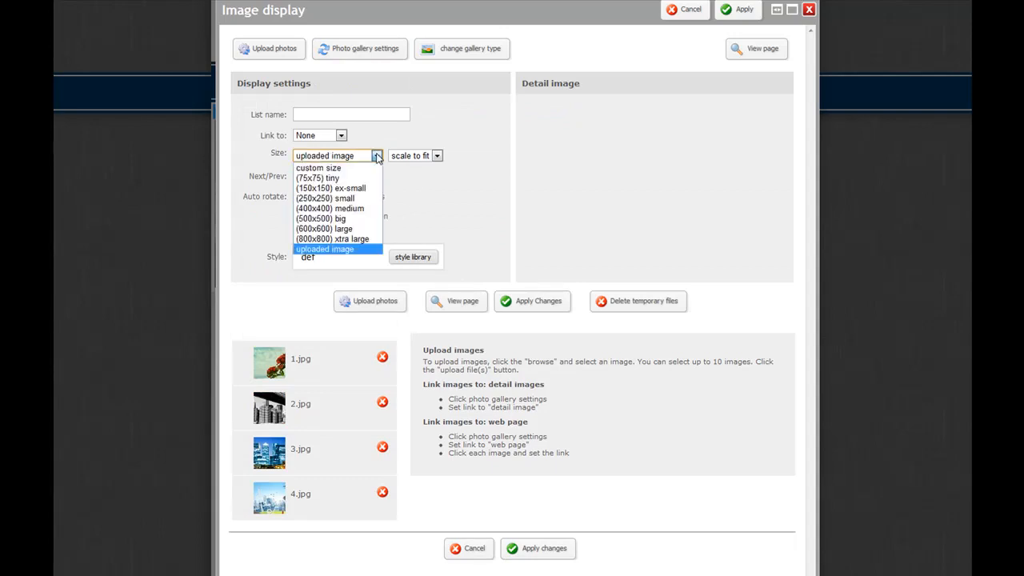
click(324, 249)
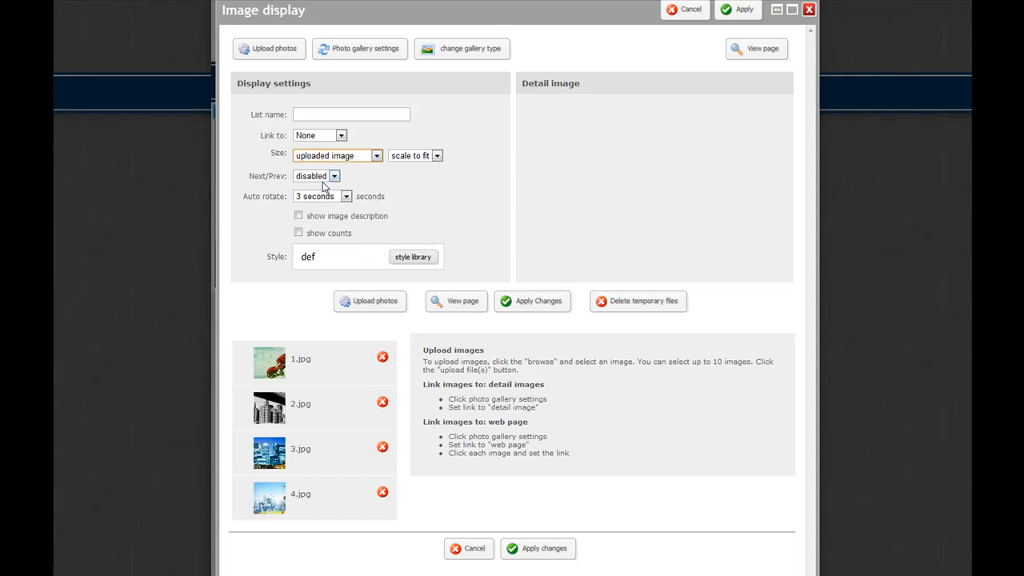
click(528, 303)
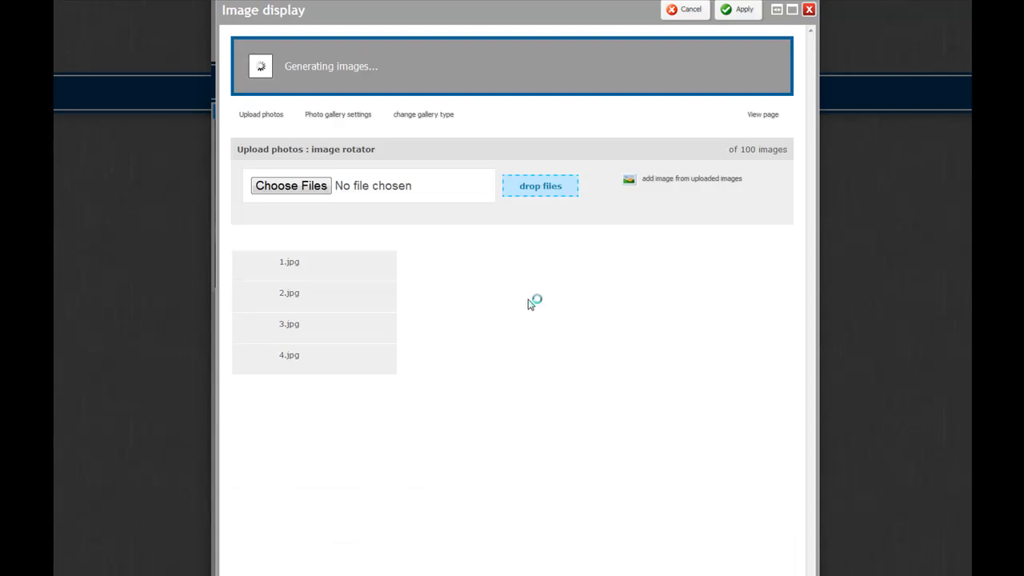
click(530, 394)
- Apply the About Us page changes and review the image rotator on the resulting page
scroll(536, 342, down, 3)
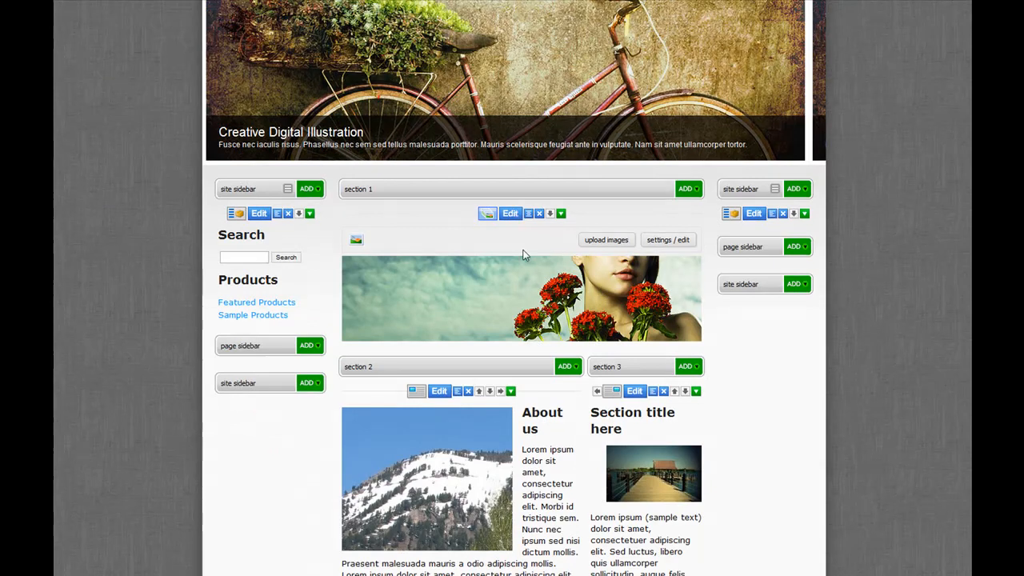
scroll(547, 283, down, 7)
scroll(603, 367, down, 4)
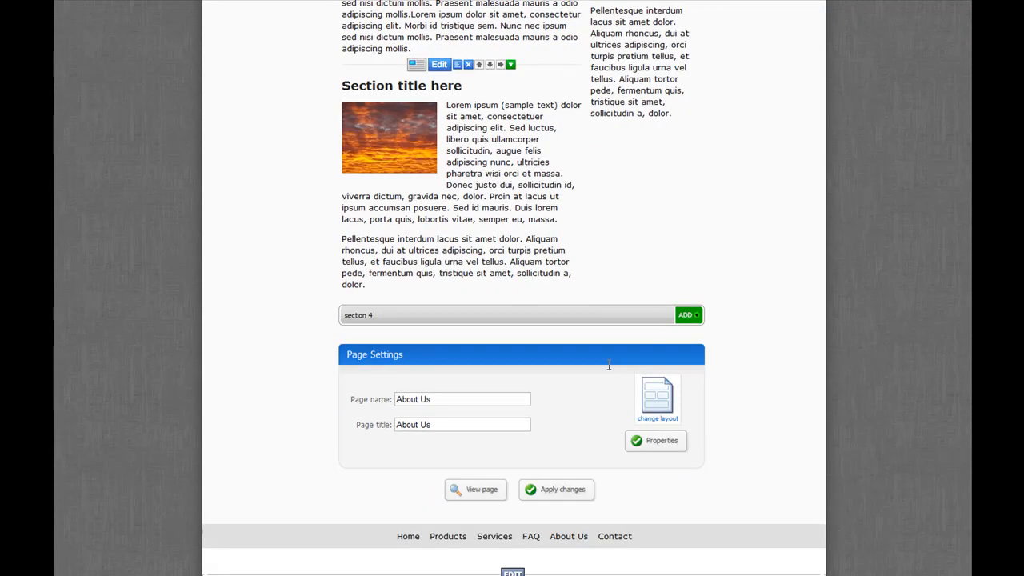
click(583, 496)
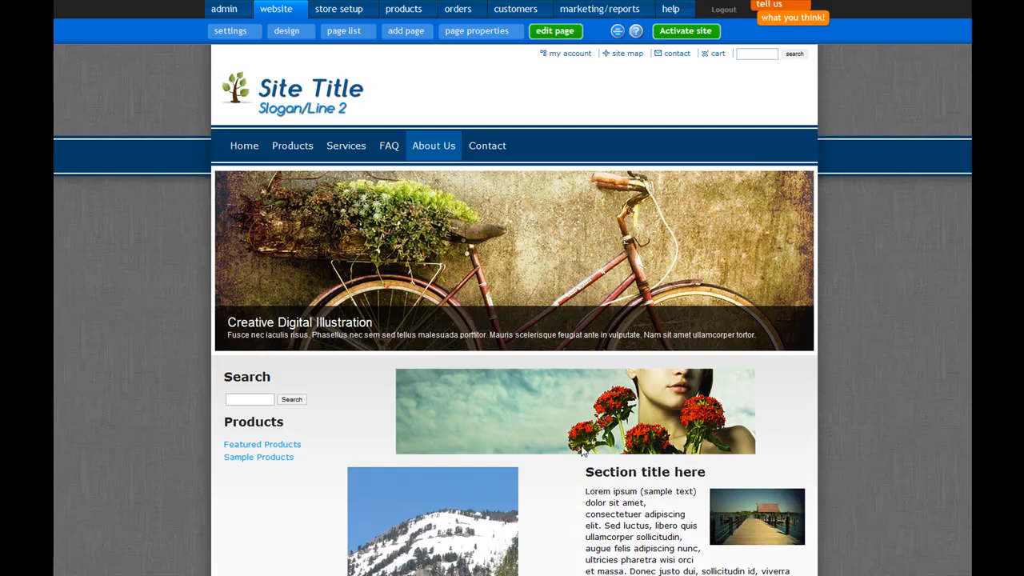
scroll(582, 452, down, 2)
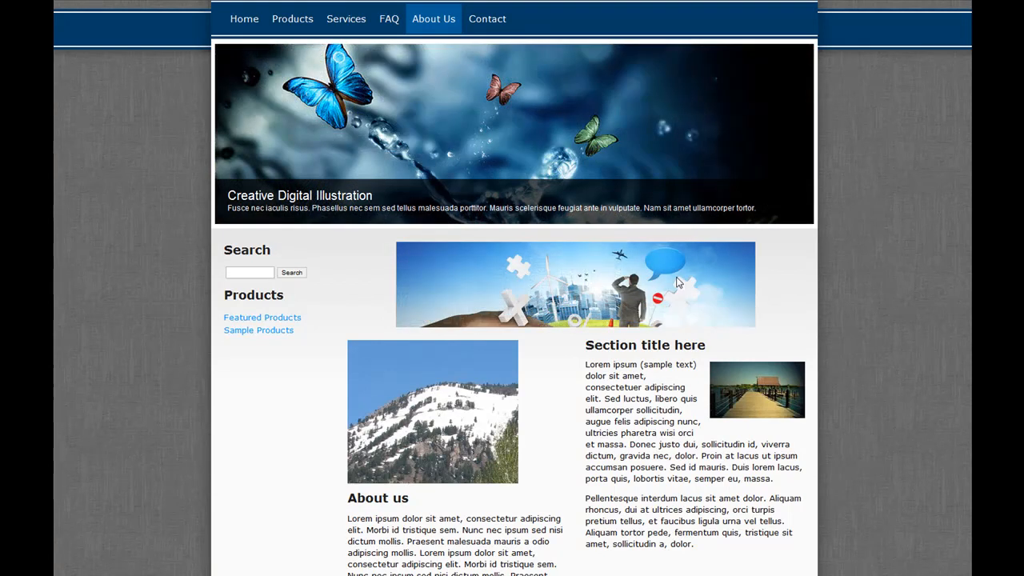
scroll(460, 121, up, 2)
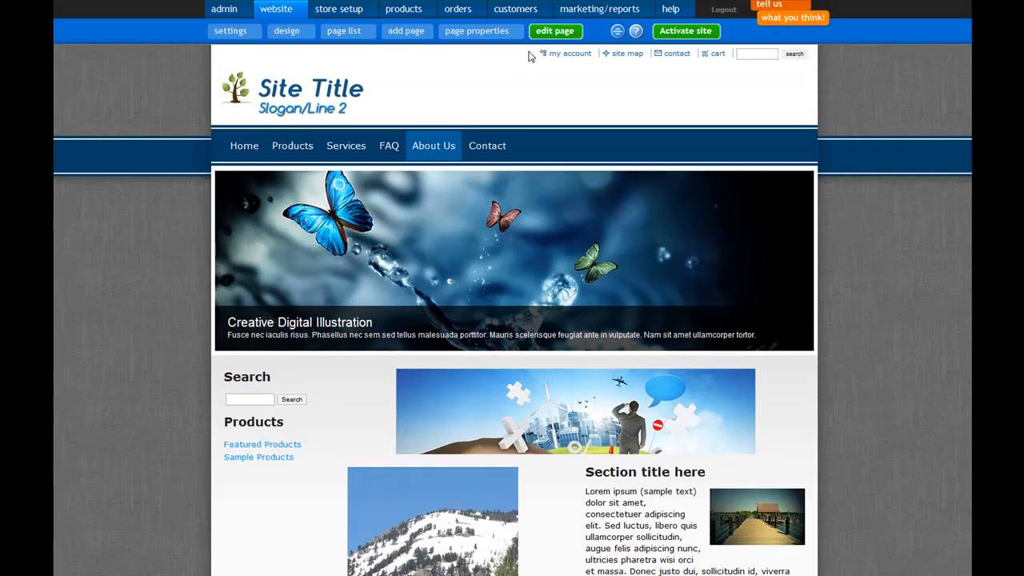
- Reopen the About Us page for editing and delete the mountain and sunset text/image components from section 2
click(555, 32)
scroll(526, 271, down, 5)
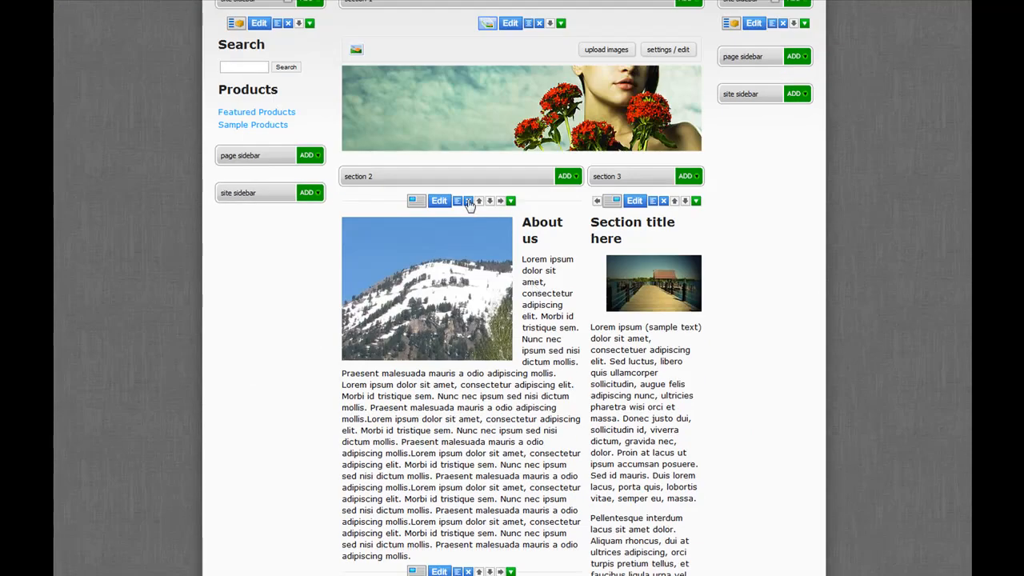
click(469, 201)
click(528, 293)
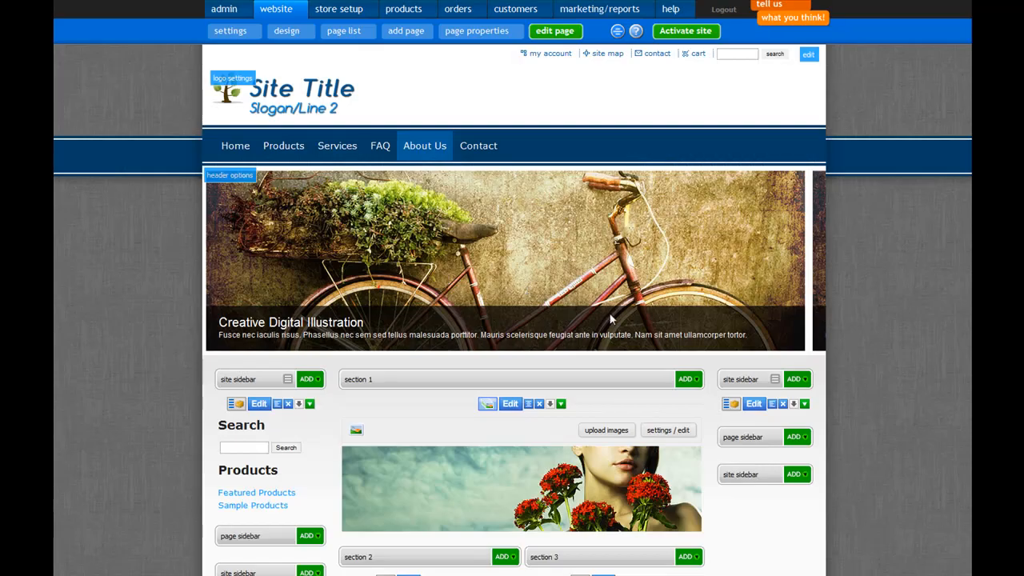
scroll(611, 330, down, 5)
click(437, 201)
click(530, 292)
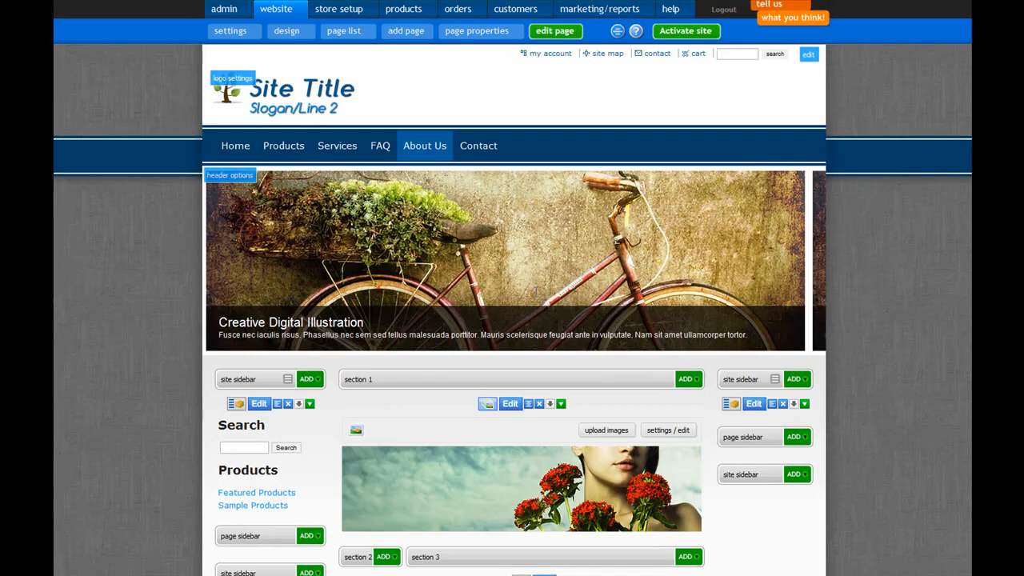
- Delete the text/image component with the pier photo from section 3
scroll(562, 311, down, 3)
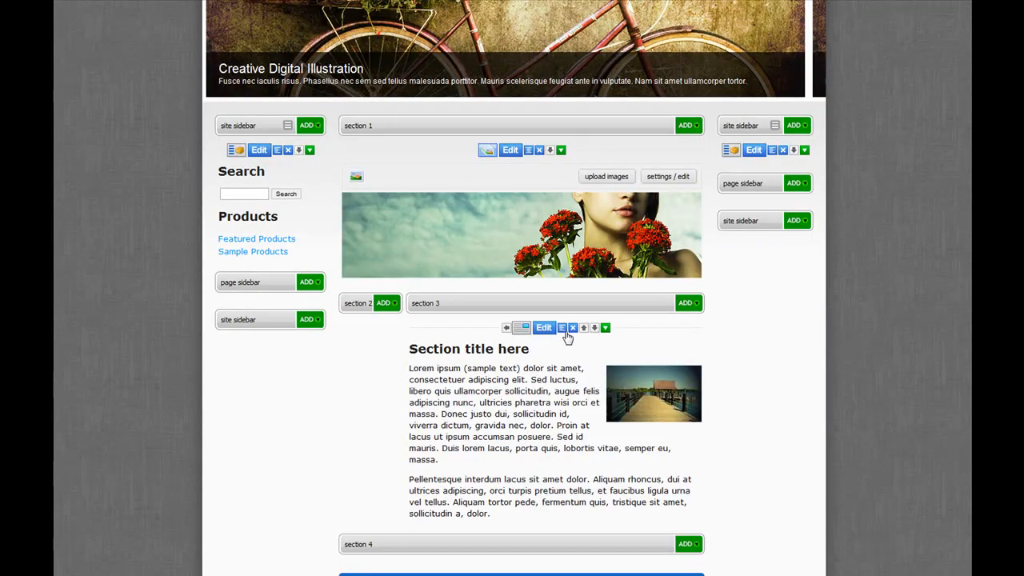
click(573, 329)
click(542, 292)
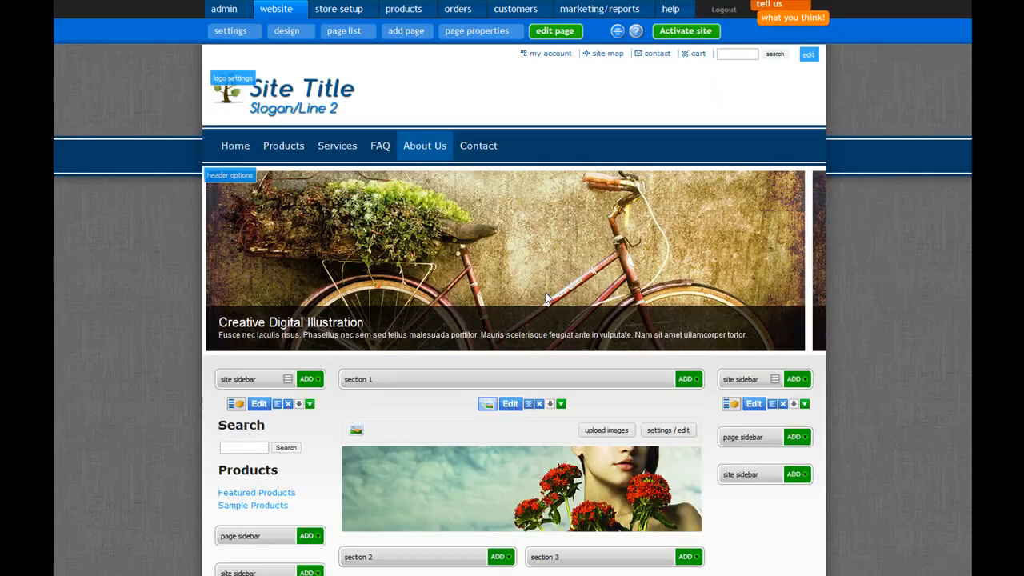
- Insert a plain text component alongside the image rotator in section 1 and open its text editor
scroll(592, 309, down, 2)
click(561, 276)
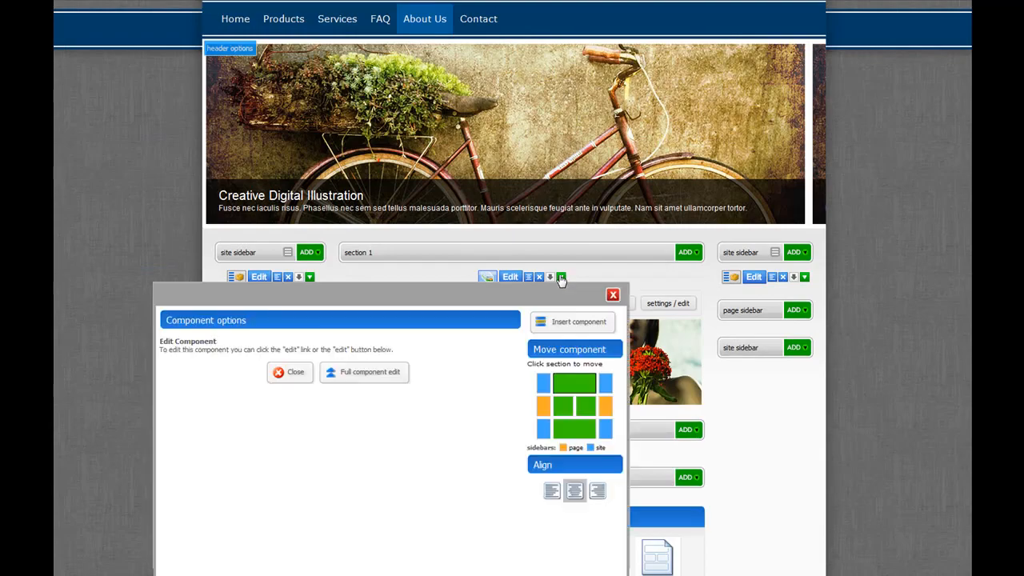
scroll(565, 285, down, 2)
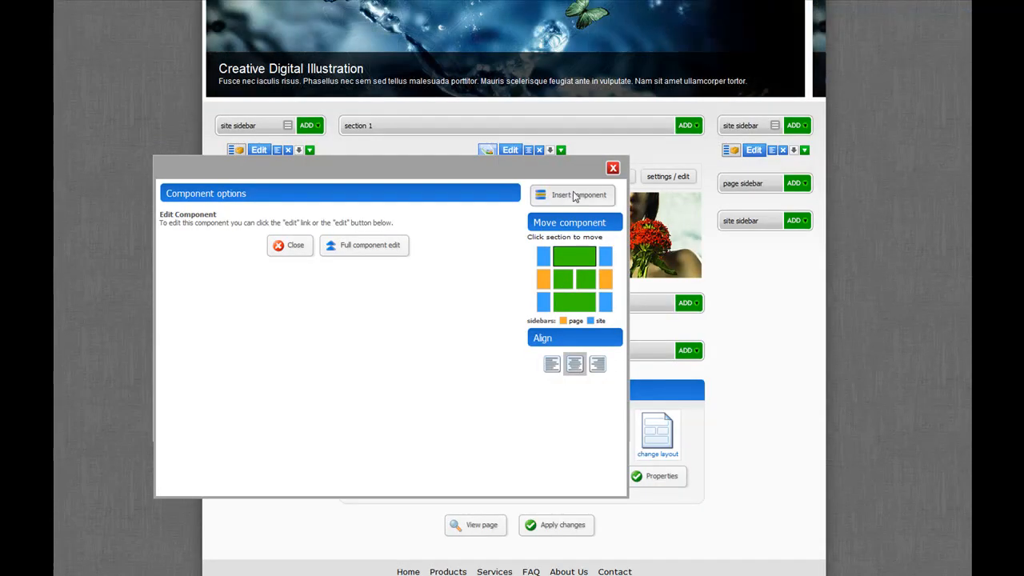
click(571, 196)
click(551, 292)
click(546, 254)
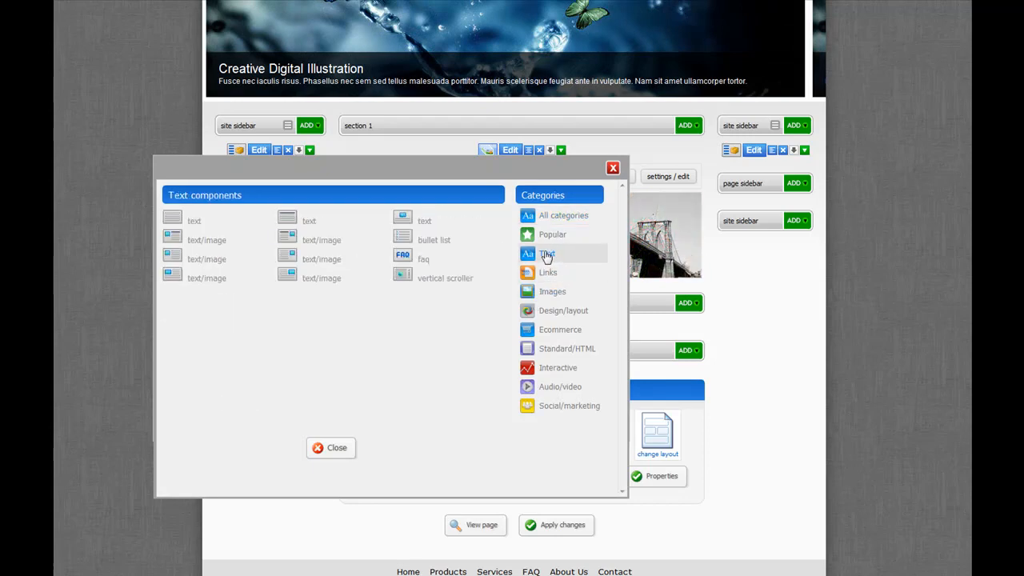
click(172, 218)
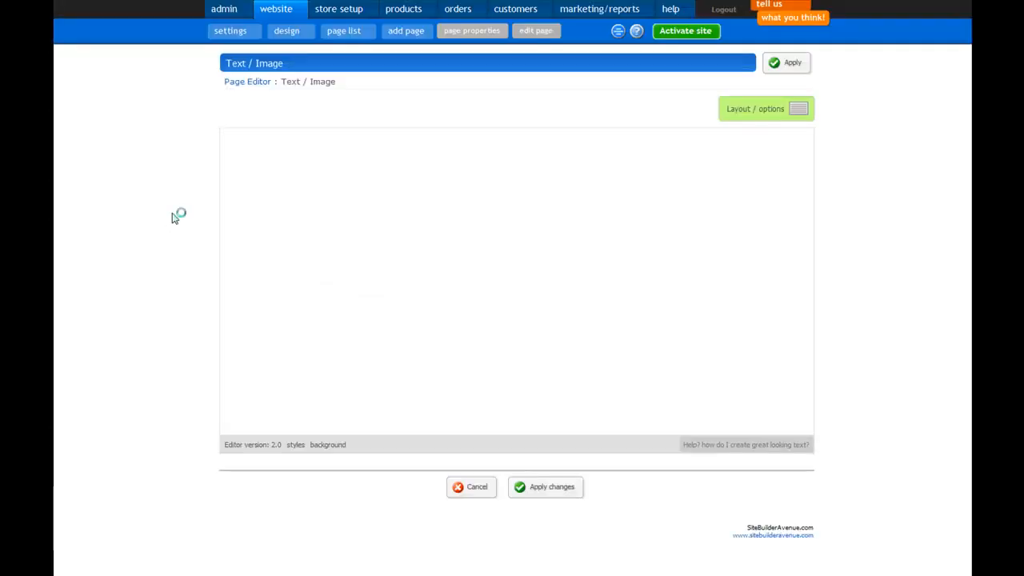
- Paste the copied Lorem ipsum text into the text component, remove its leading space and apply the changes
right_click(335, 184)
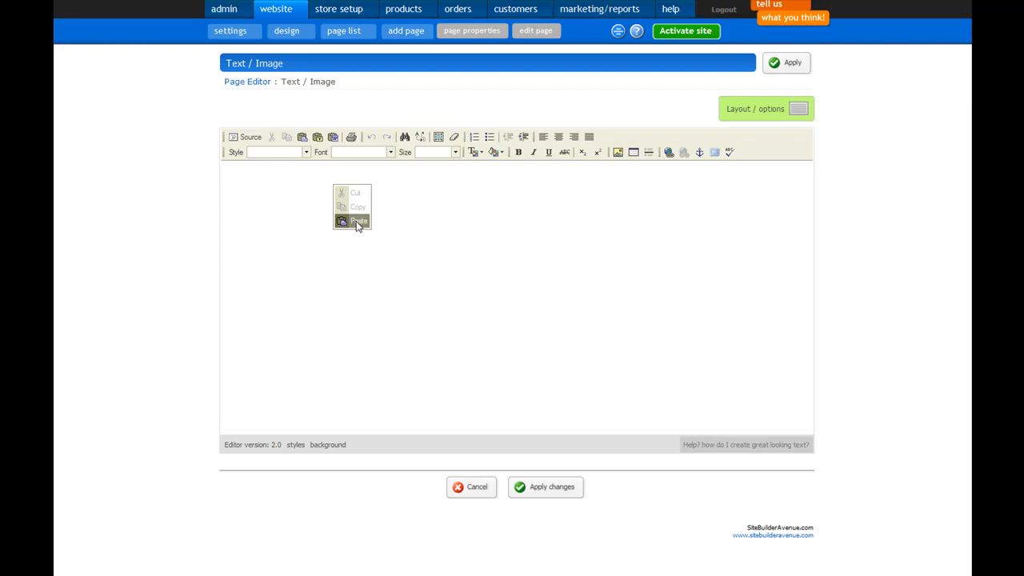
click(352, 222)
right_click(496, 281)
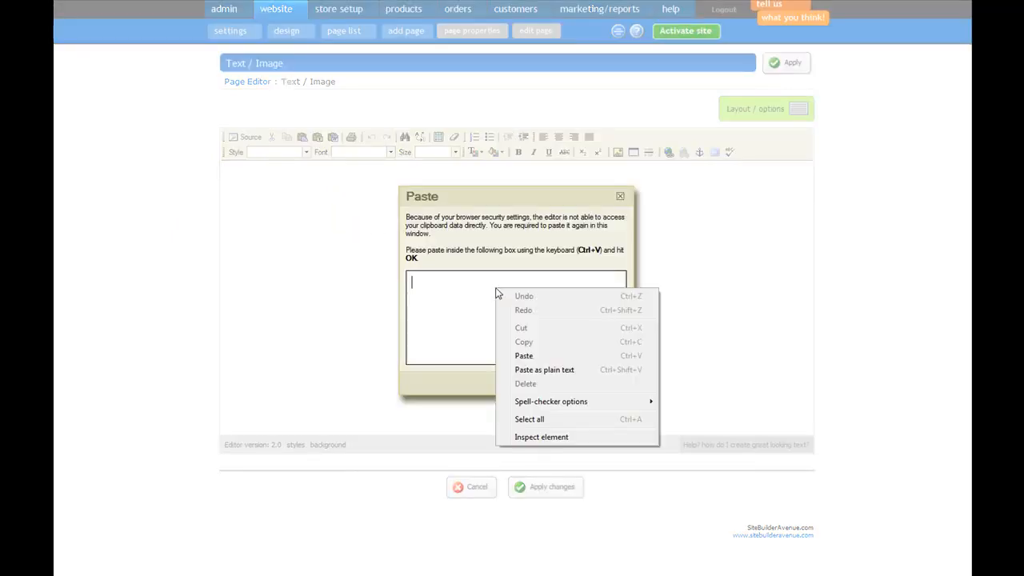
click(520, 355)
click(556, 383)
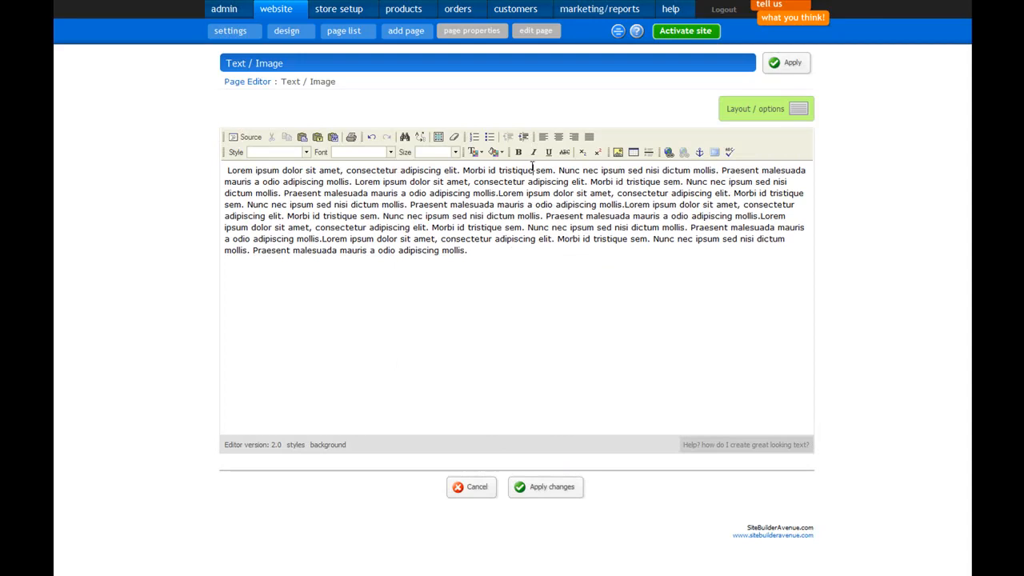
key(Delete)
click(552, 487)
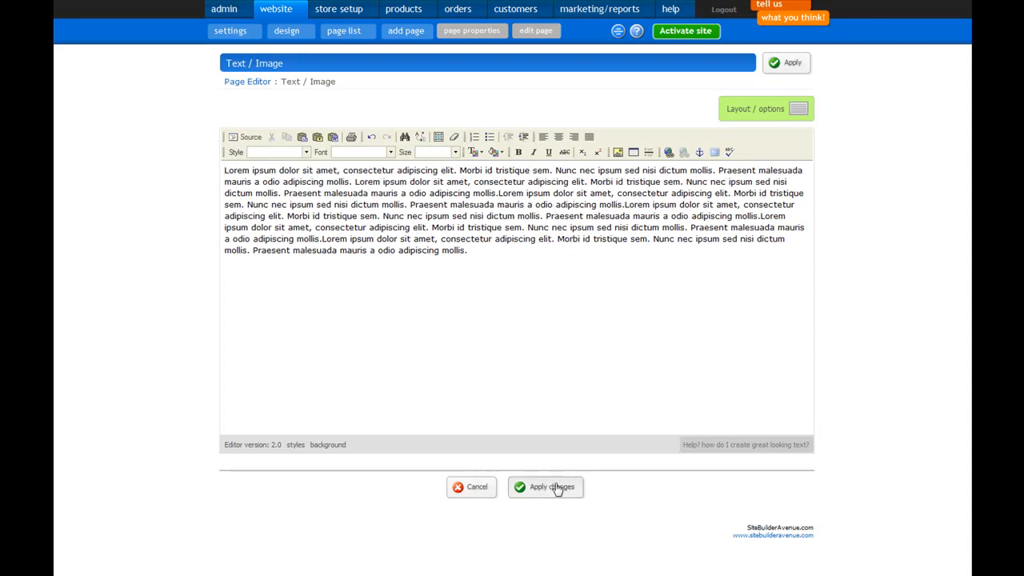
- Apply the About Us page changes and review the new text below the image rotator on the resulting page
scroll(622, 419, down, 1)
scroll(622, 419, down, 4)
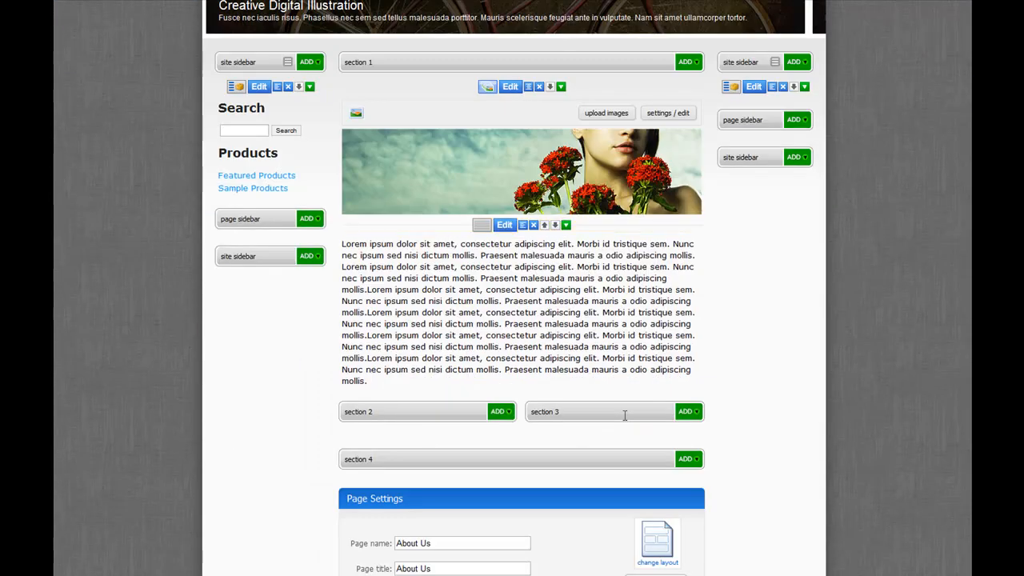
scroll(538, 169, down, 4)
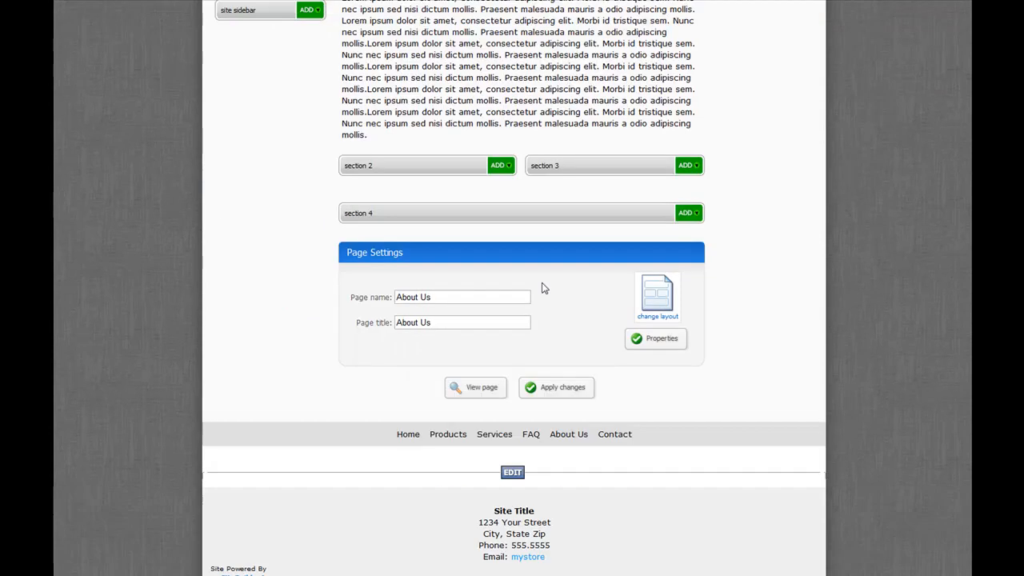
click(570, 393)
scroll(570, 391, down, 2)
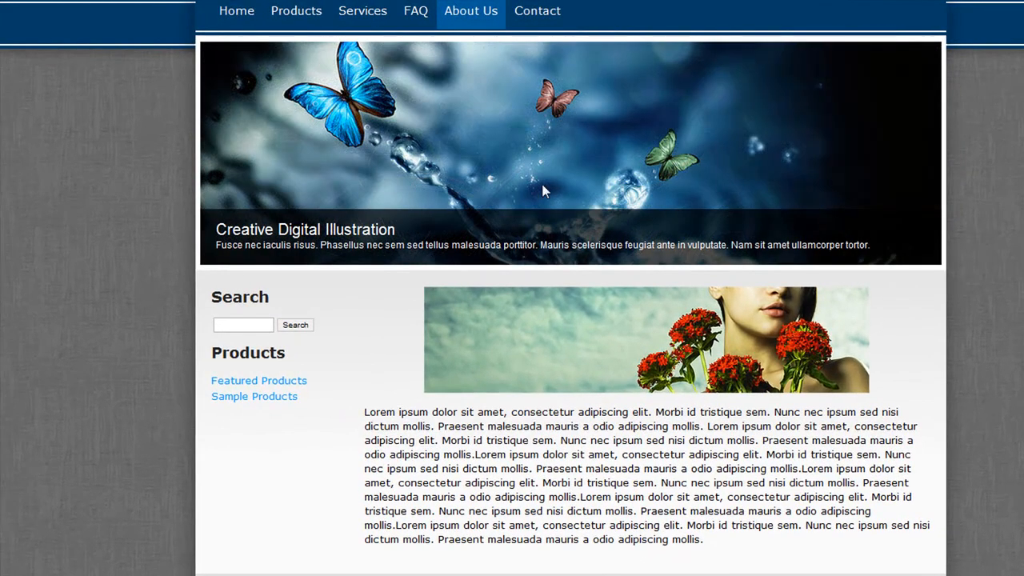
scroll(525, 171, up, 2)
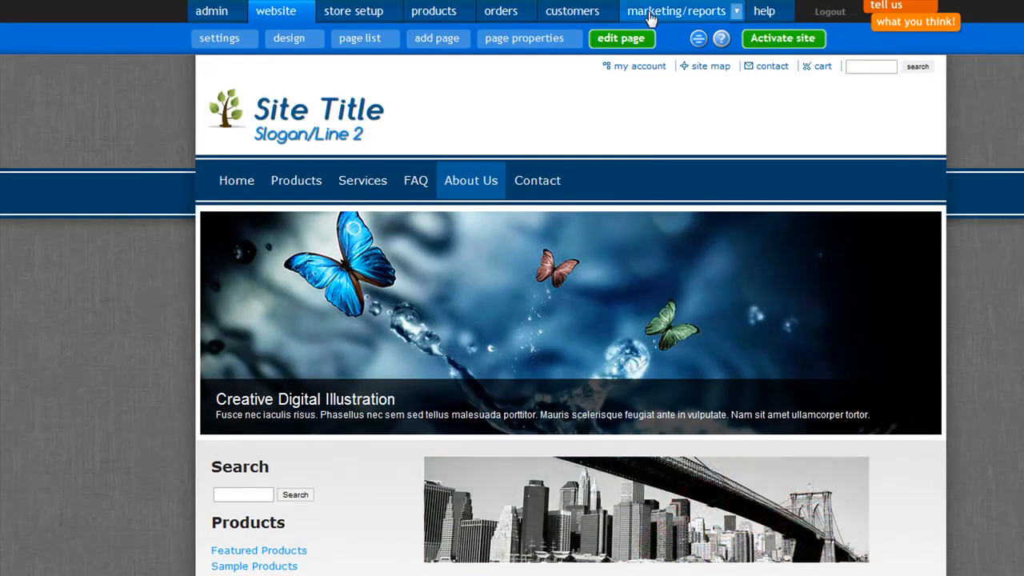
- Reopen the About Us page for editing and delete the store feature component from the right site sidebar
click(622, 39)
scroll(993, 426, down, 3)
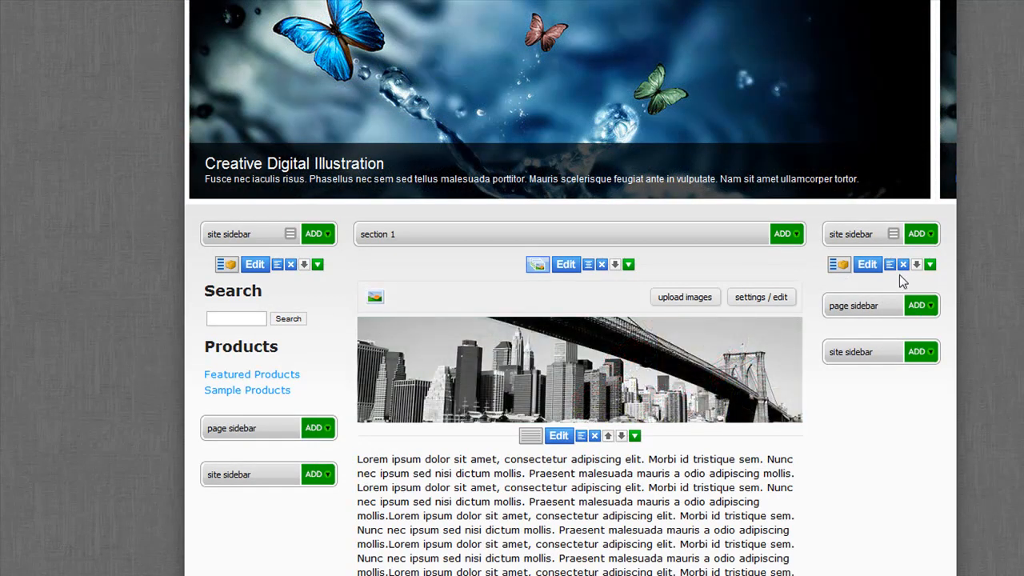
scroll(864, 296, up, 3)
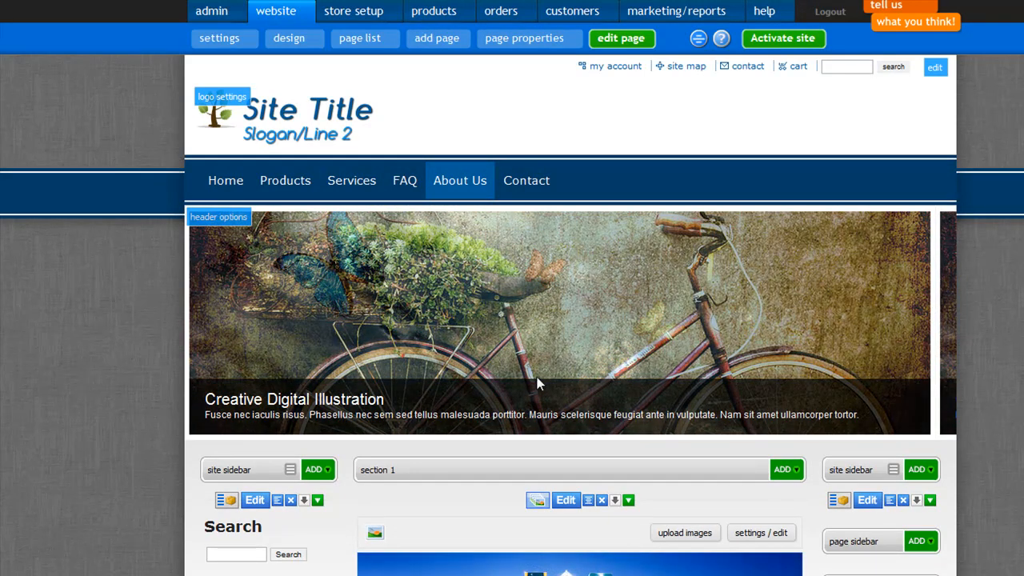
scroll(536, 377, down, 2)
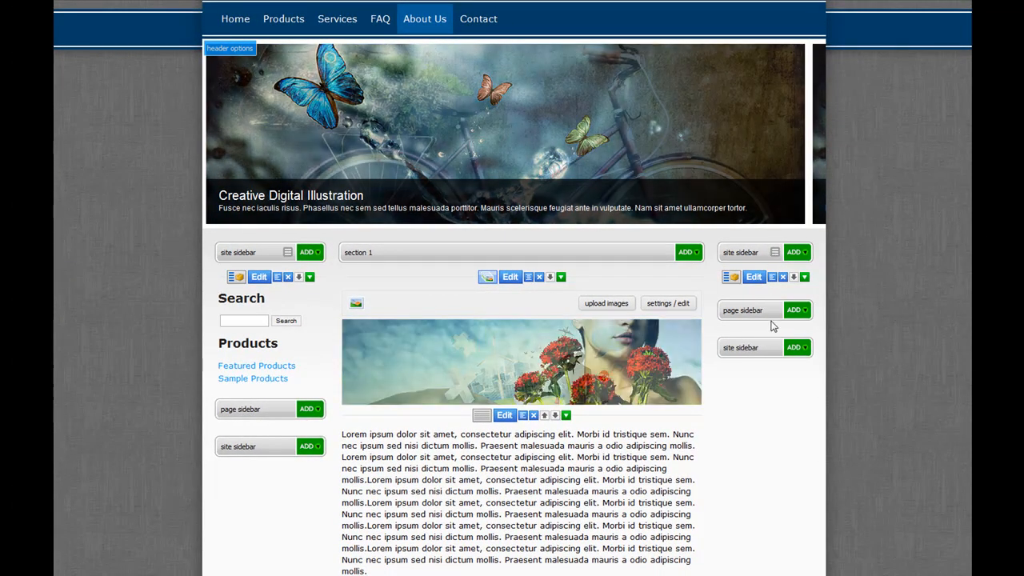
click(783, 277)
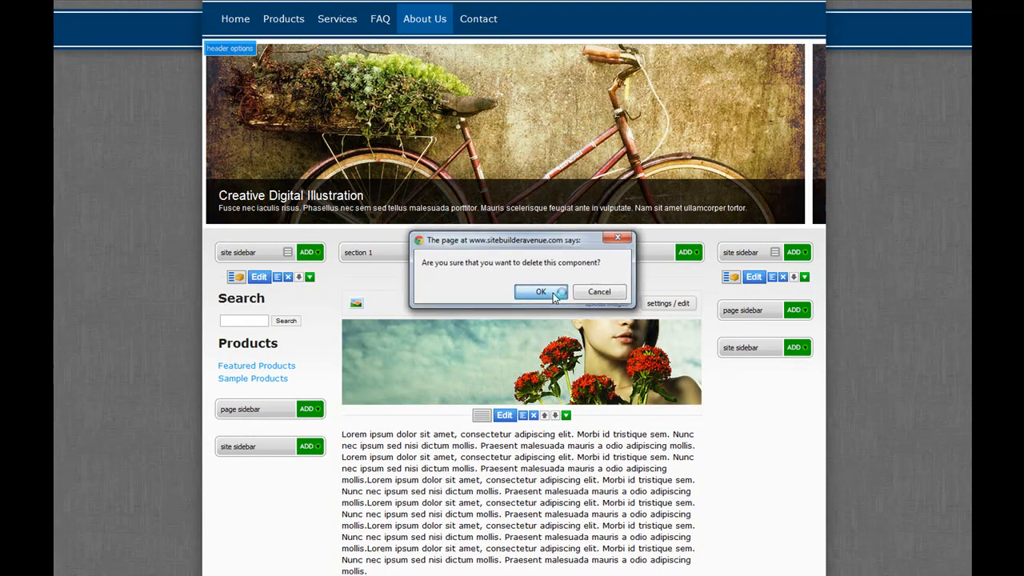
click(532, 290)
- Set the left sidebar of the About Us page to disabled/hidden and apply the change
scroll(424, 474, down, 3)
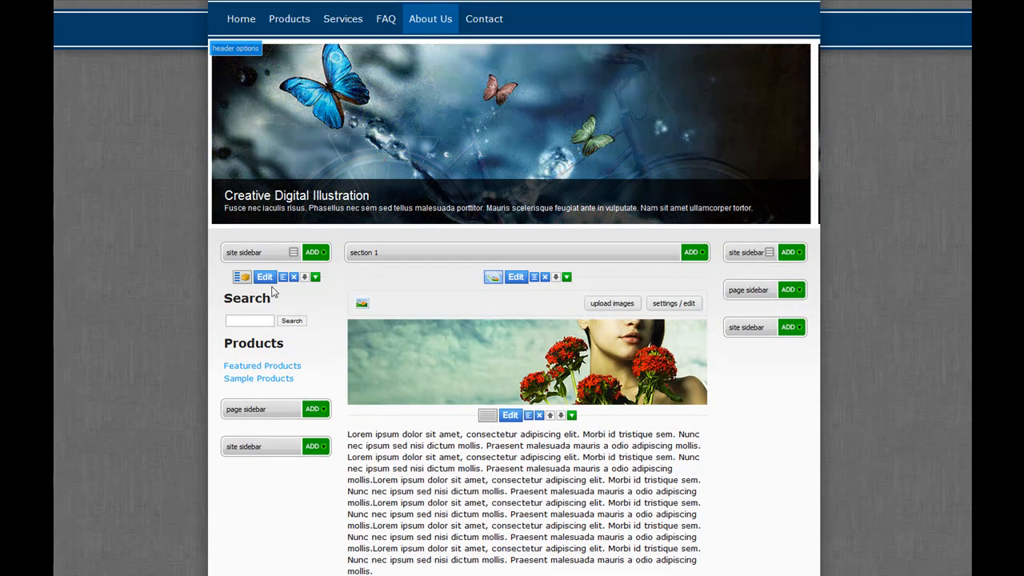
click(264, 277)
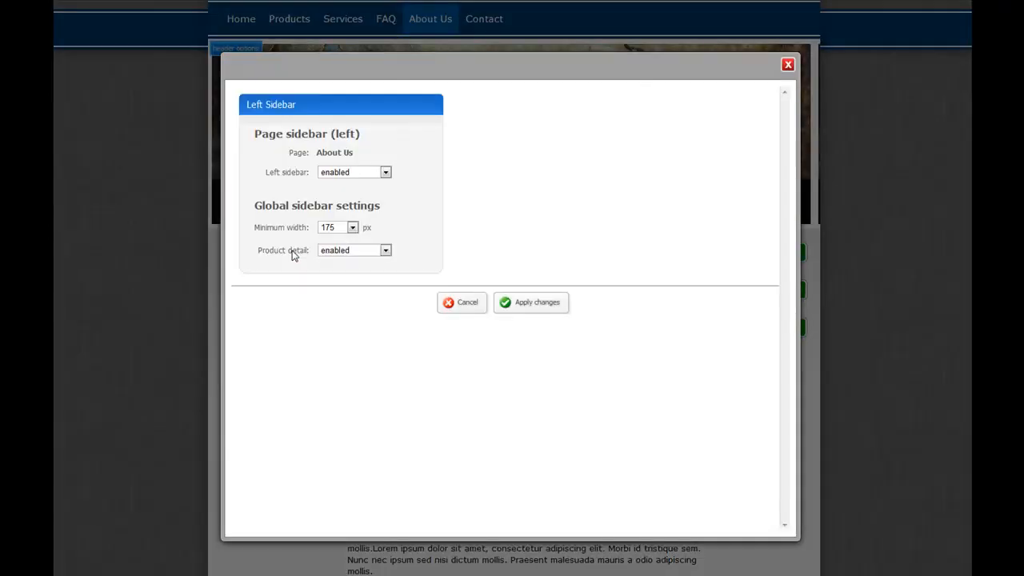
click(386, 173)
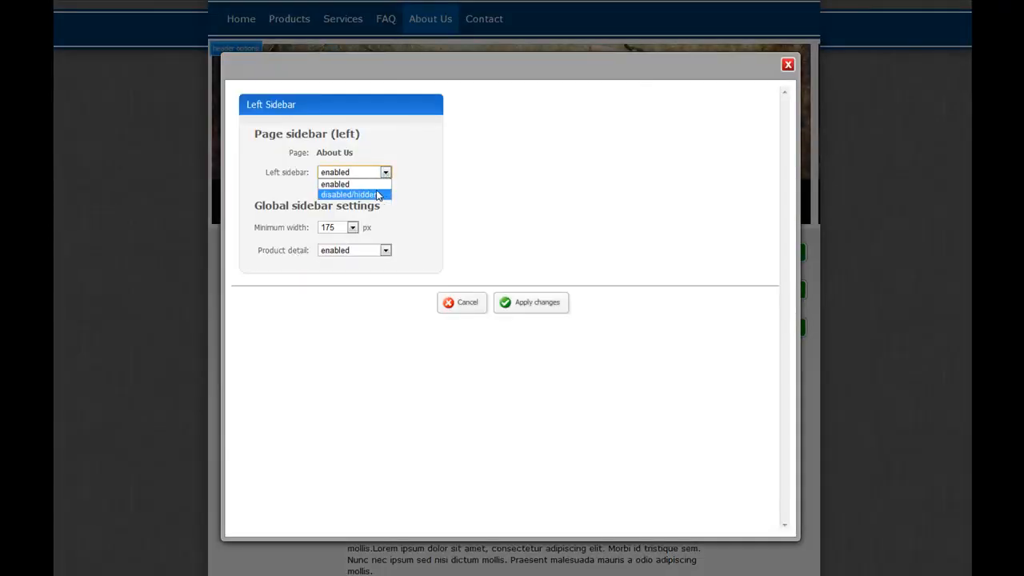
click(374, 195)
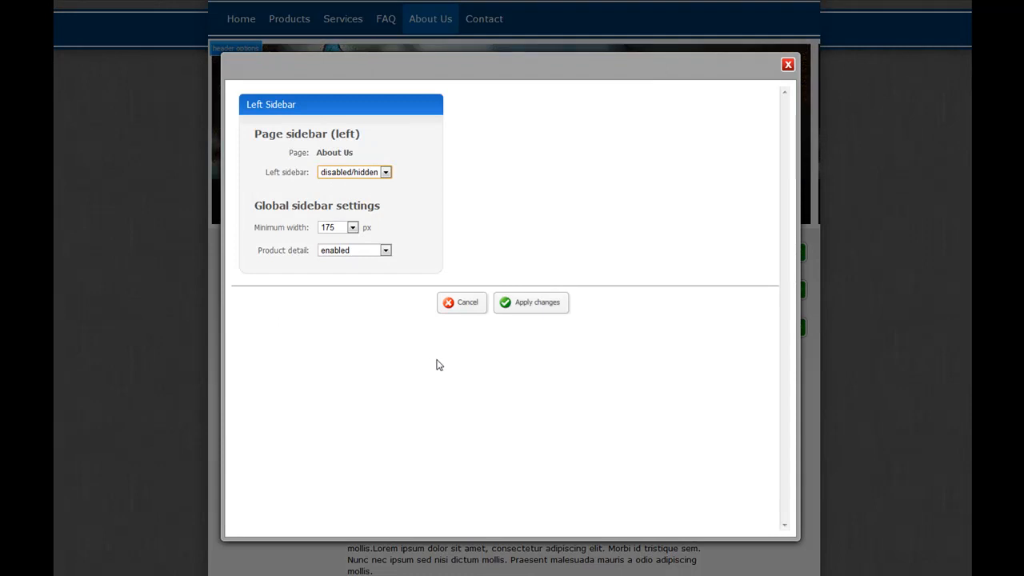
click(560, 303)
scroll(299, 439, down, 1)
scroll(301, 349, up, 1)
scroll(309, 403, down, 3)
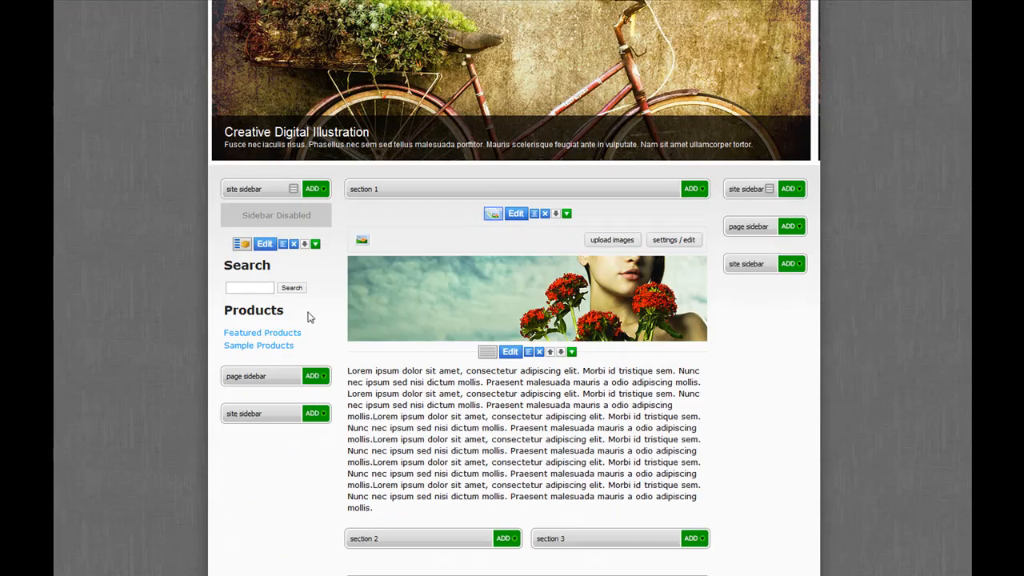
- Examine the section 4 feature choices in the left sidebar's store feature bar and close its settings without saving
click(269, 245)
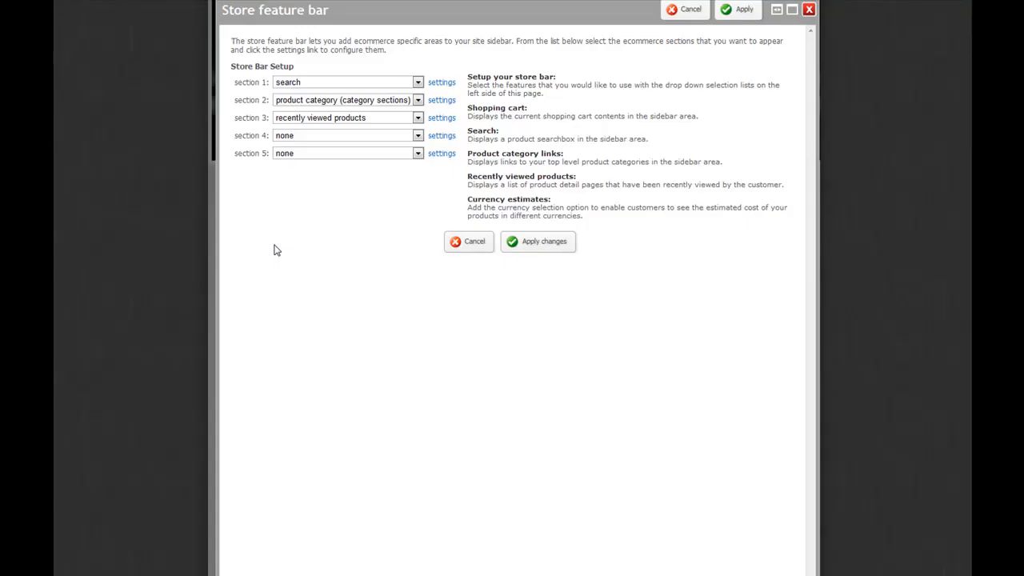
click(414, 134)
click(419, 138)
click(474, 241)
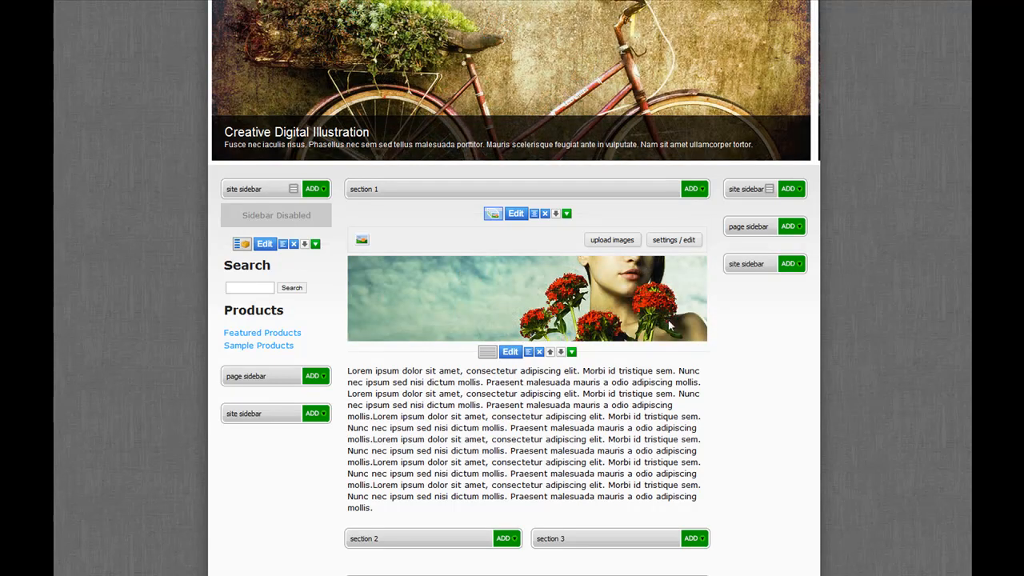
- Look over the page background settings and the overview of the site's design options
scroll(654, 310, up, 3)
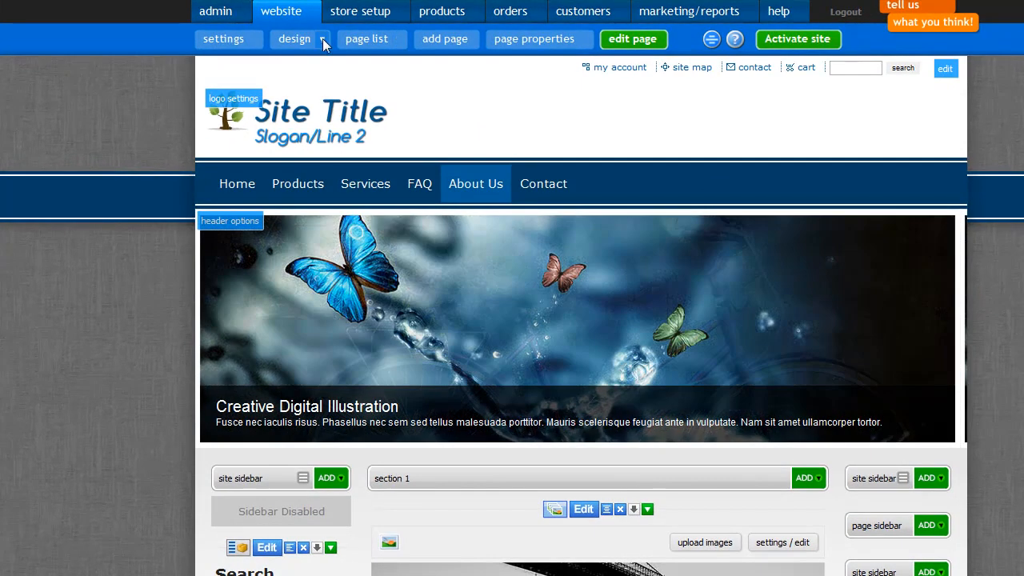
click(311, 36)
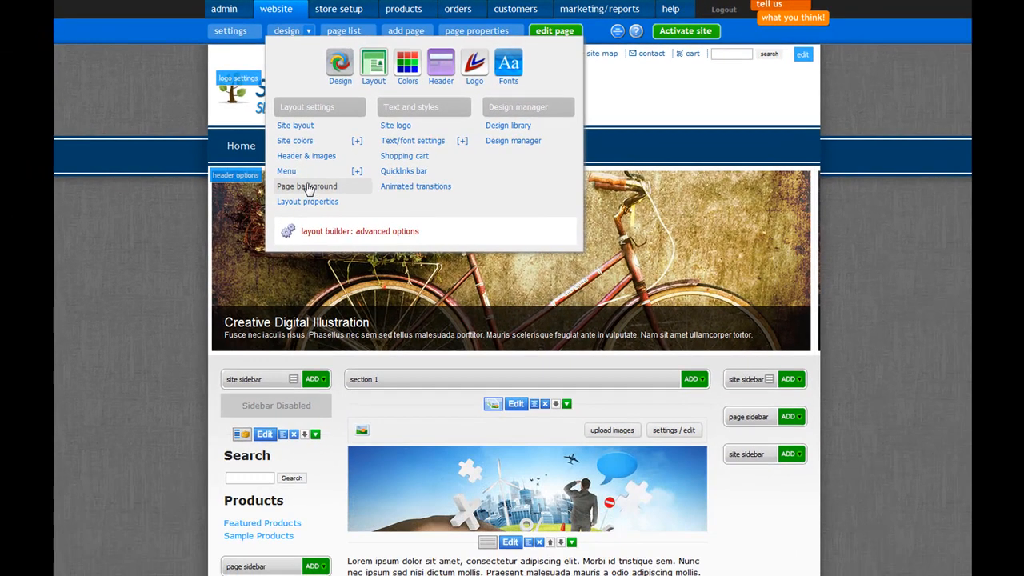
click(308, 186)
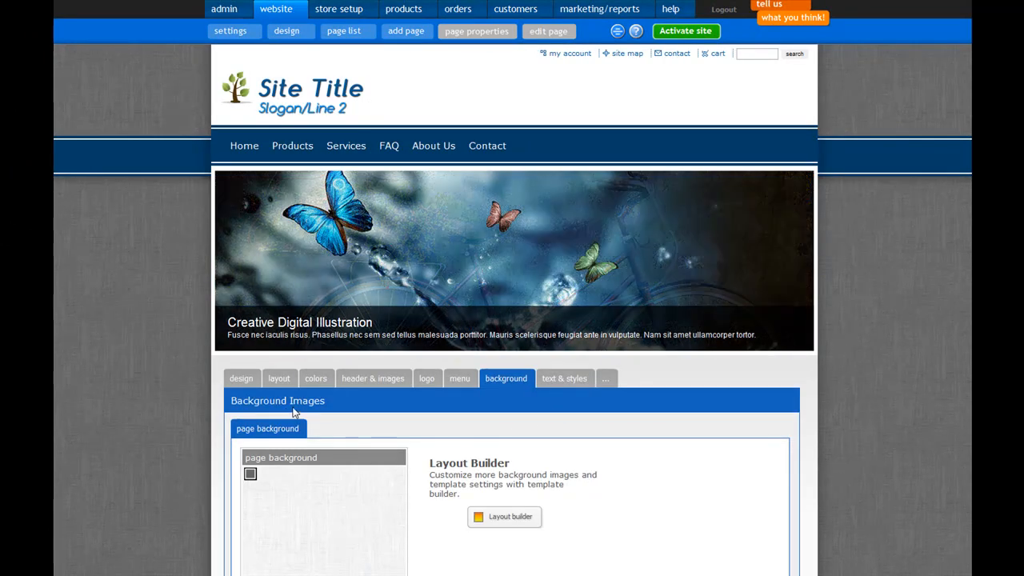
click(286, 31)
scroll(468, 266, down, 3)
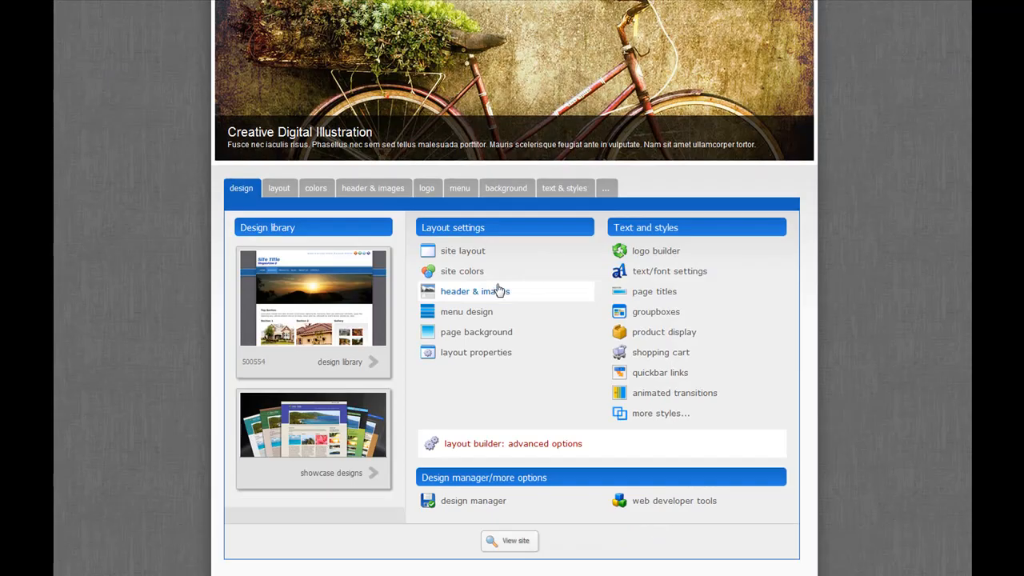
- Examine the layout properties, including the page width and divider line style options, leaving the divider style as it is
click(492, 356)
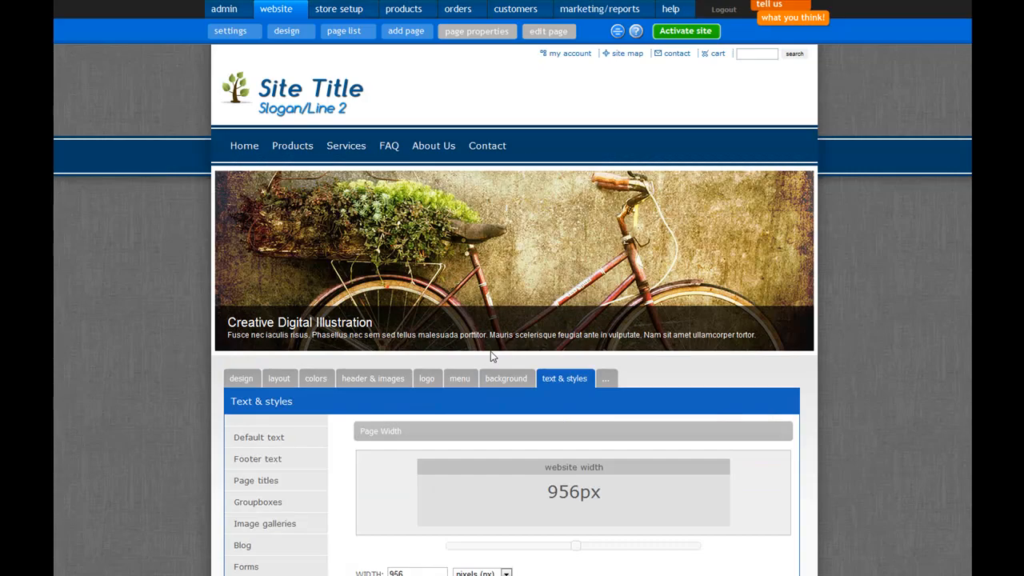
scroll(523, 354, down, 3)
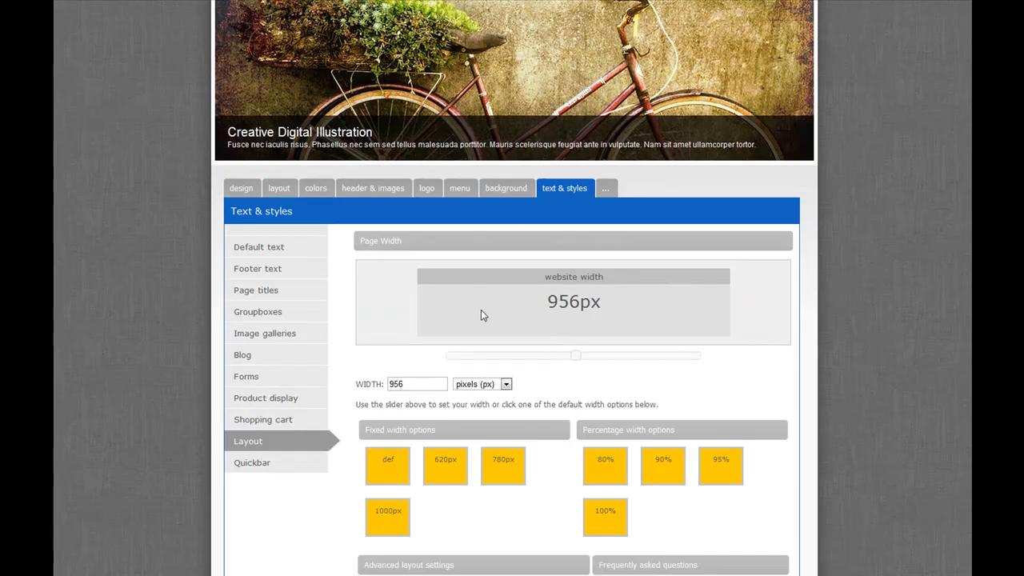
scroll(525, 252, down, 3)
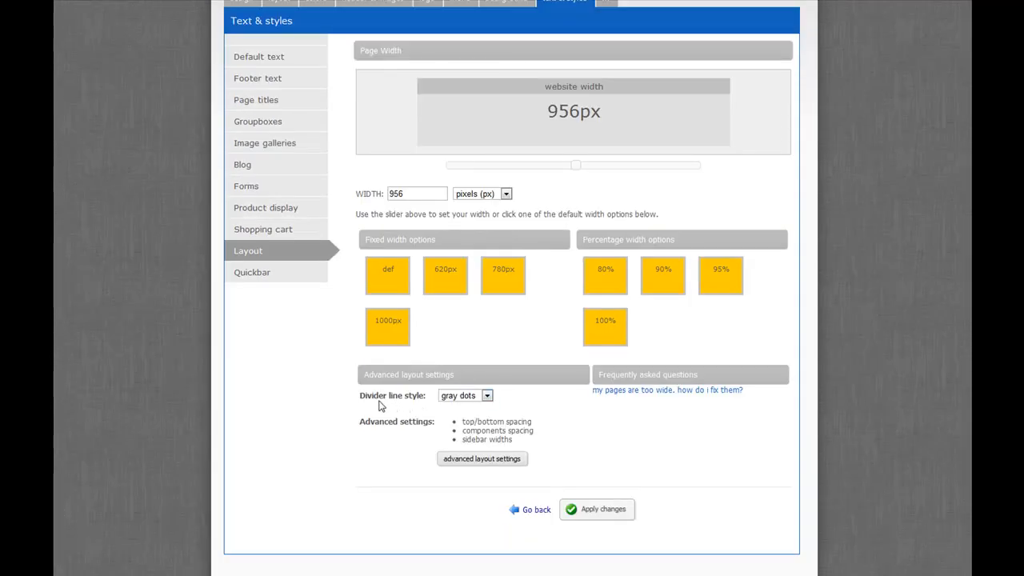
click(486, 398)
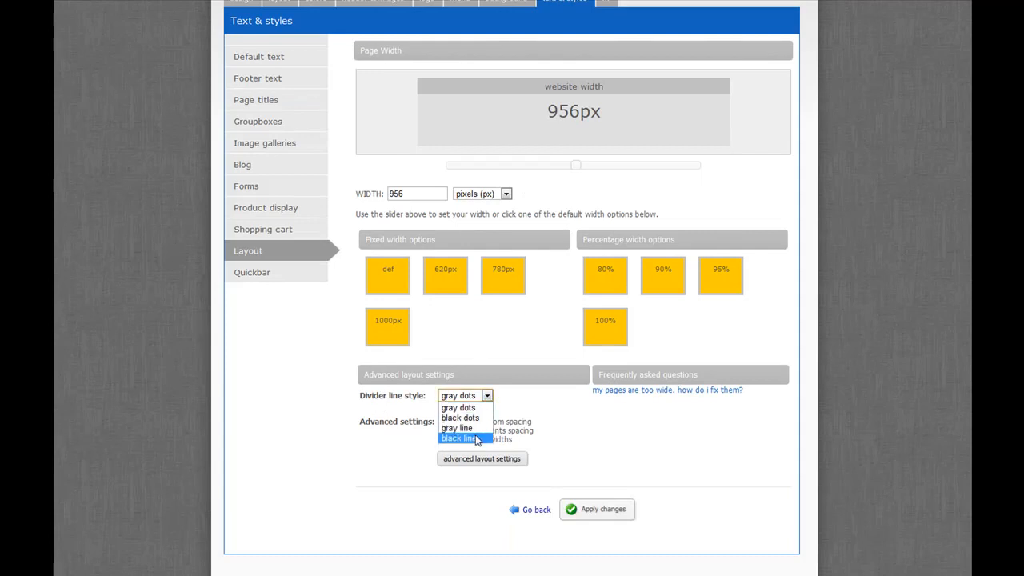
click(548, 398)
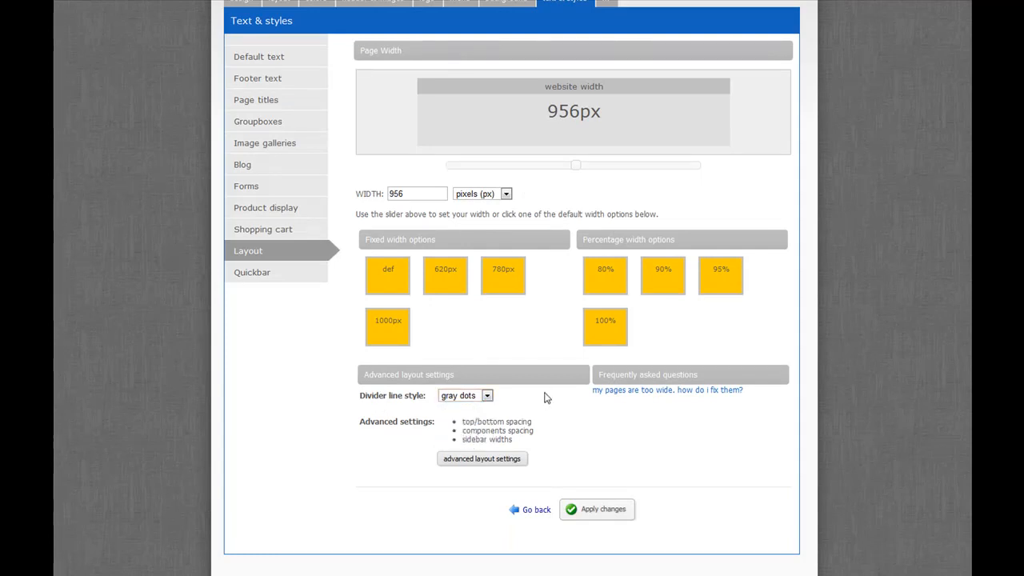
- Change the shopping cart buttons to the dark red rectangular style with the orange corner and apply the changes
click(265, 230)
scroll(280, 252, down, 3)
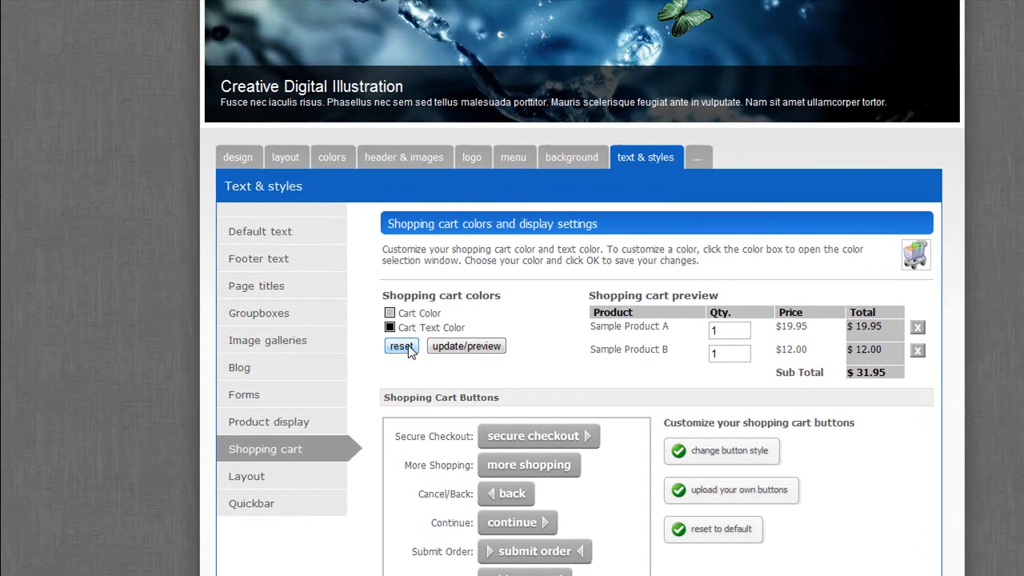
scroll(410, 352, down, 1)
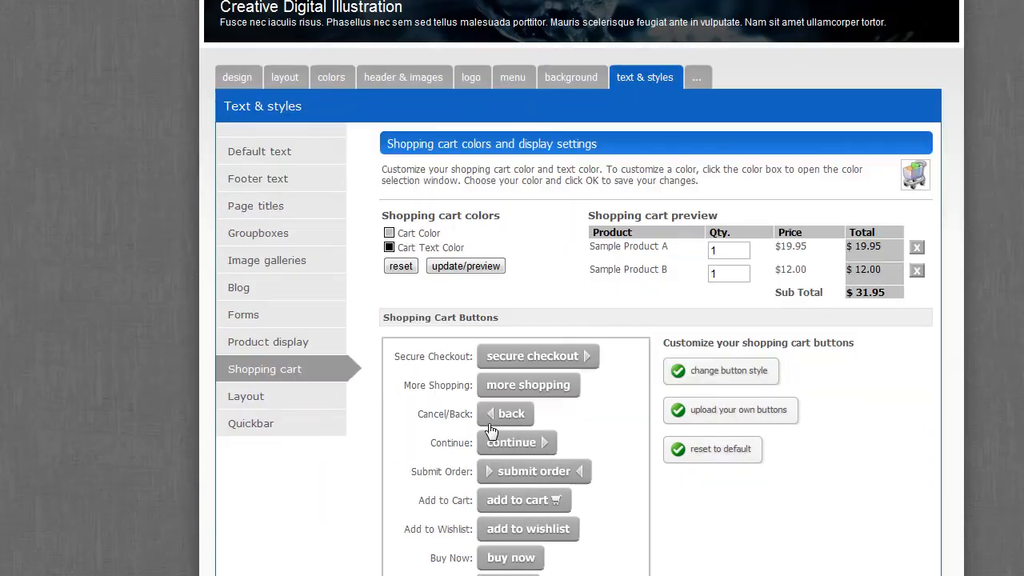
click(723, 380)
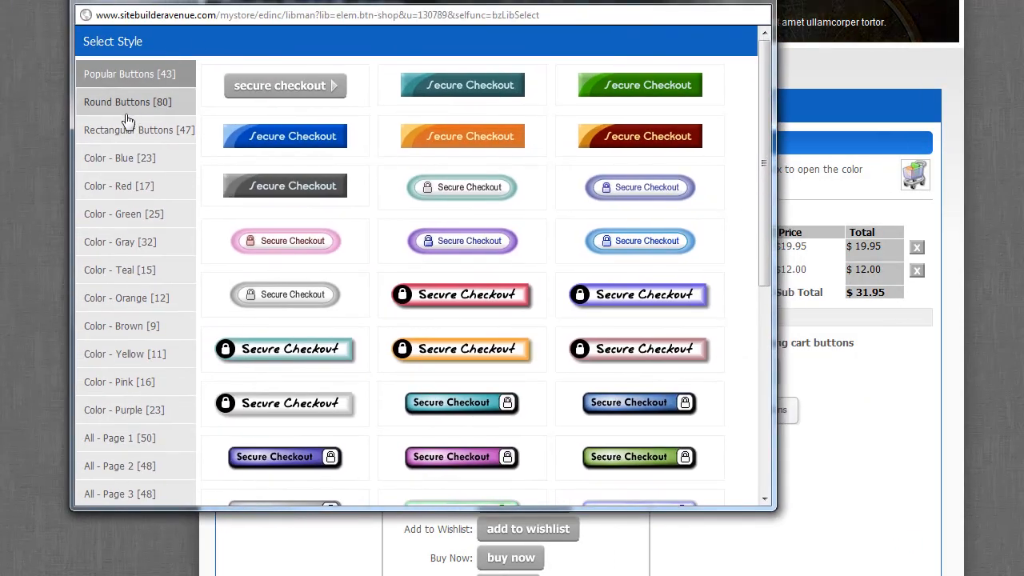
click(127, 105)
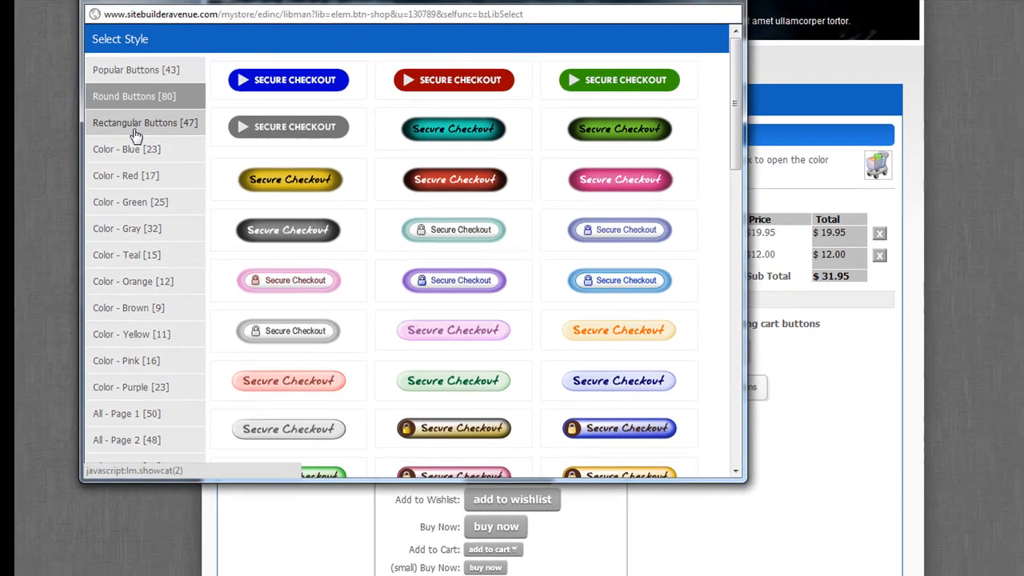
click(130, 132)
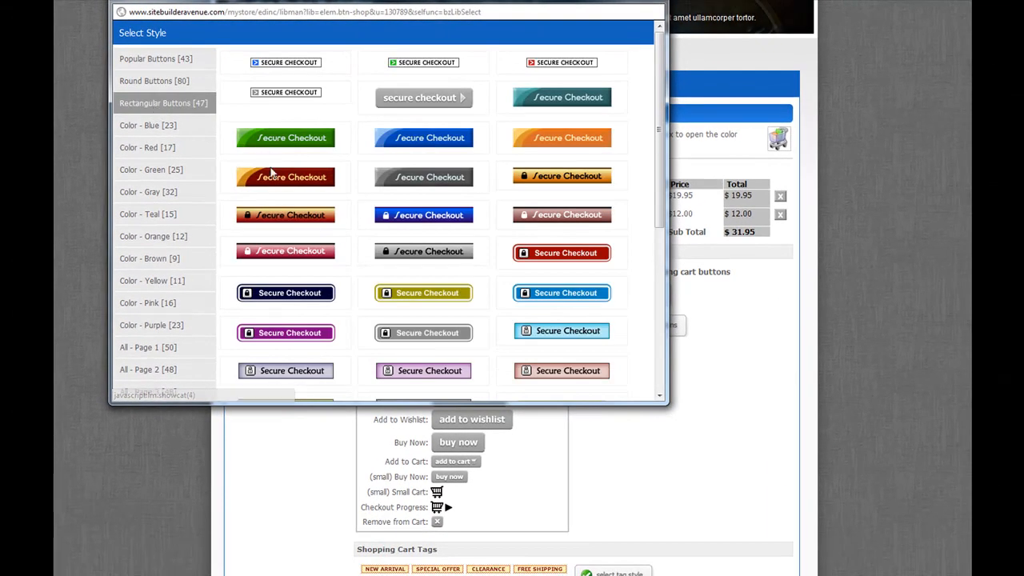
click(264, 183)
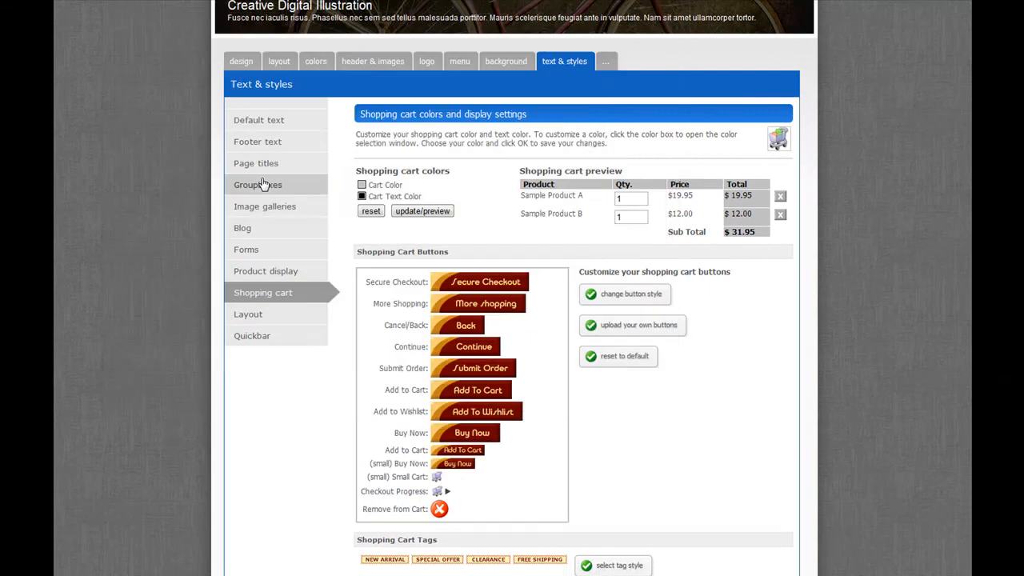
scroll(686, 499, down, 3)
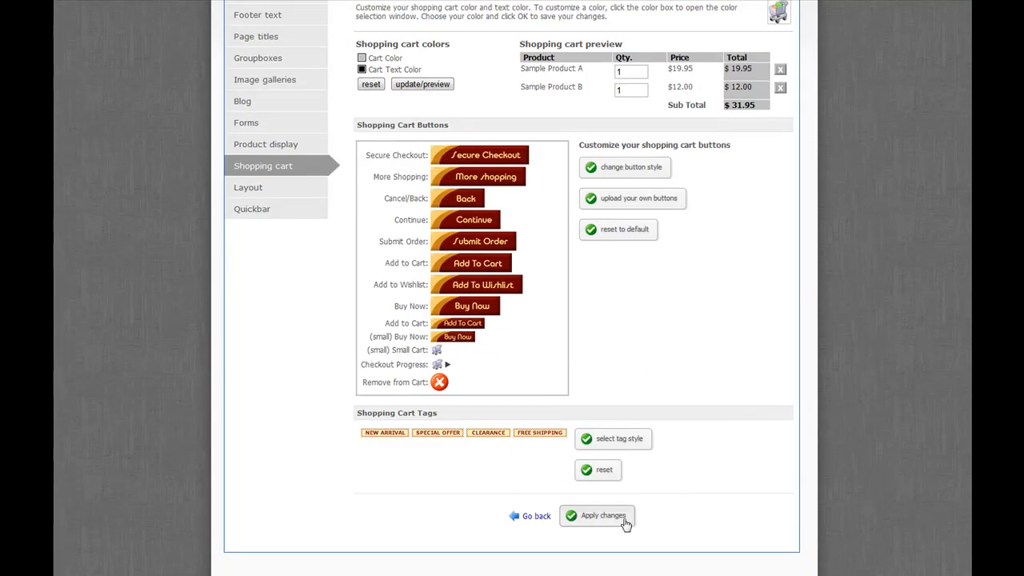
click(622, 522)
scroll(602, 446, down, 4)
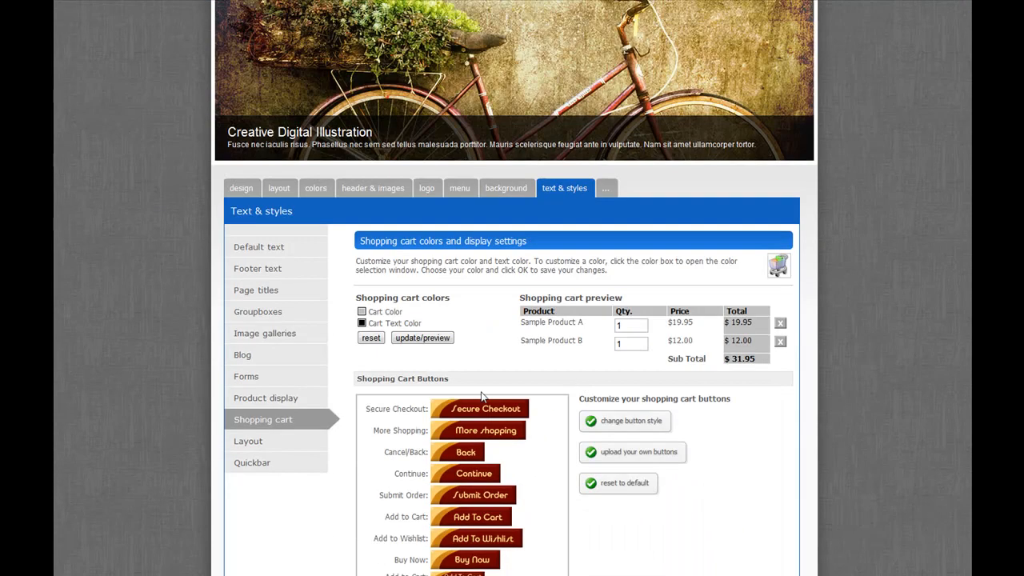
- Set the shopping cart color to golden yellow from the color grid and apply the changes
scroll(536, 451, up, 2)
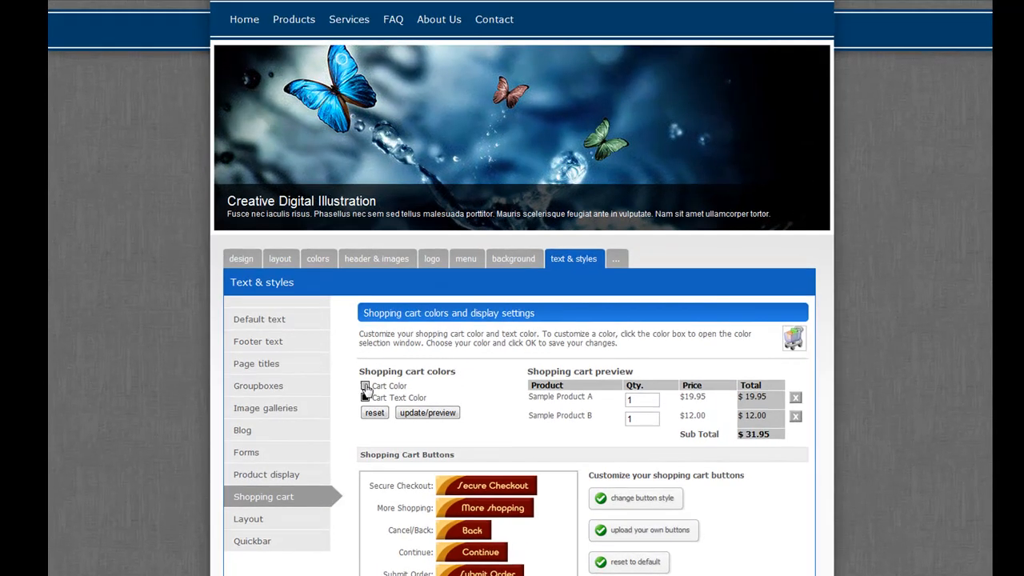
click(366, 387)
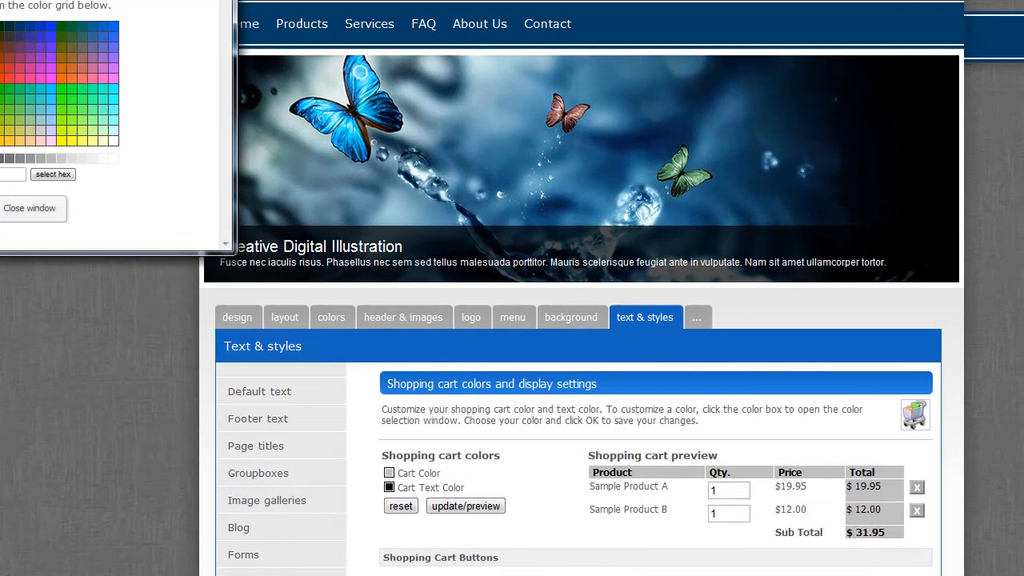
drag(120, 16, 562, 60)
scroll(663, 160, down, 2)
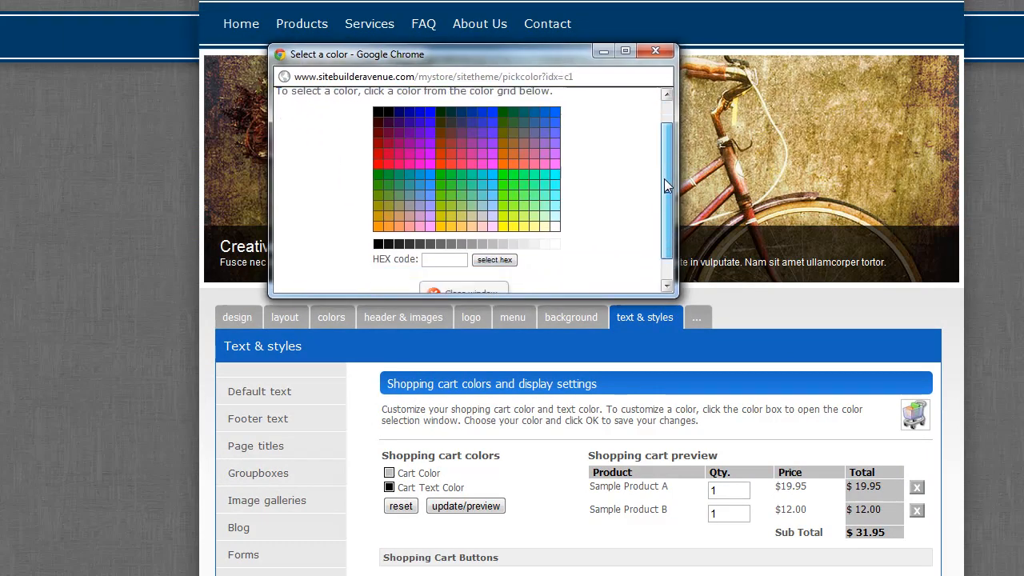
click(456, 205)
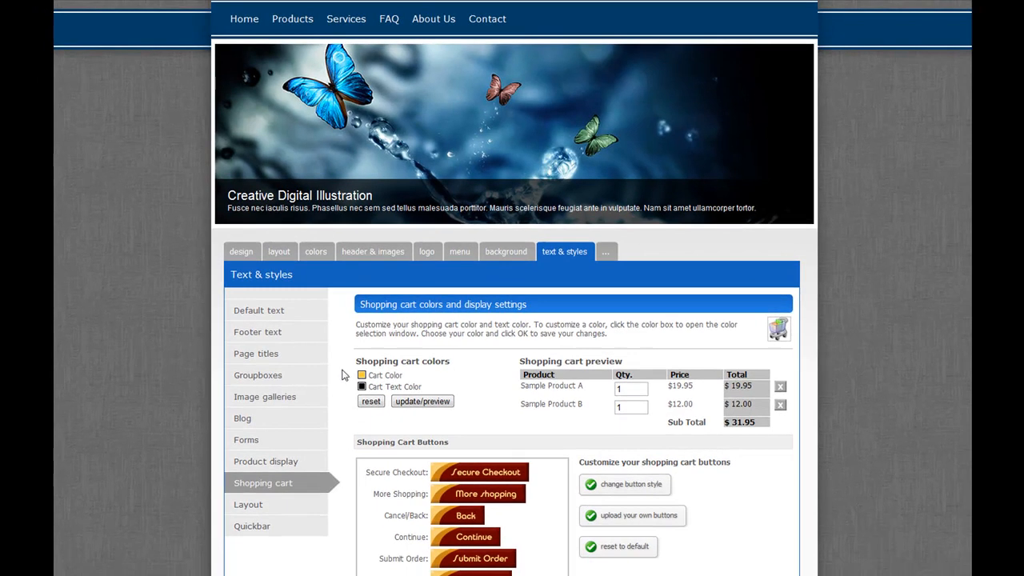
scroll(530, 407, down, 5)
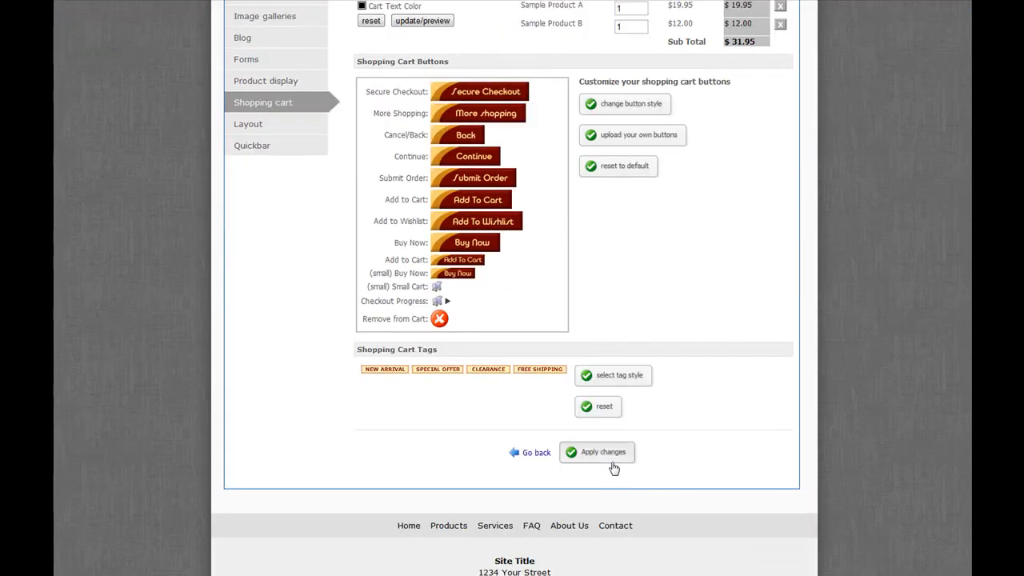
click(612, 457)
scroll(593, 402, down, 3)
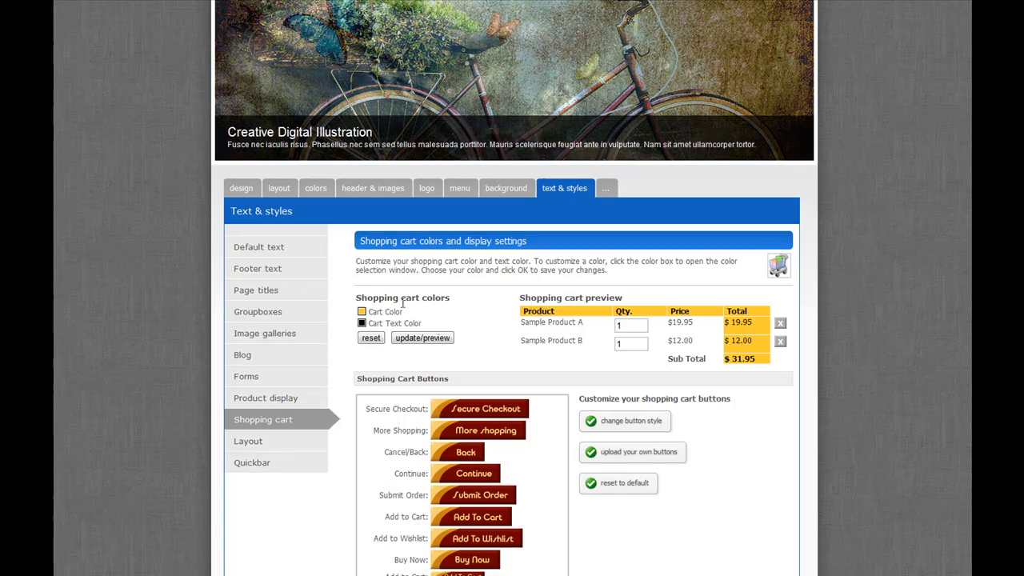
- Start a new product category in the store's product setup and name it Used Bikes
scroll(607, 300, up, 3)
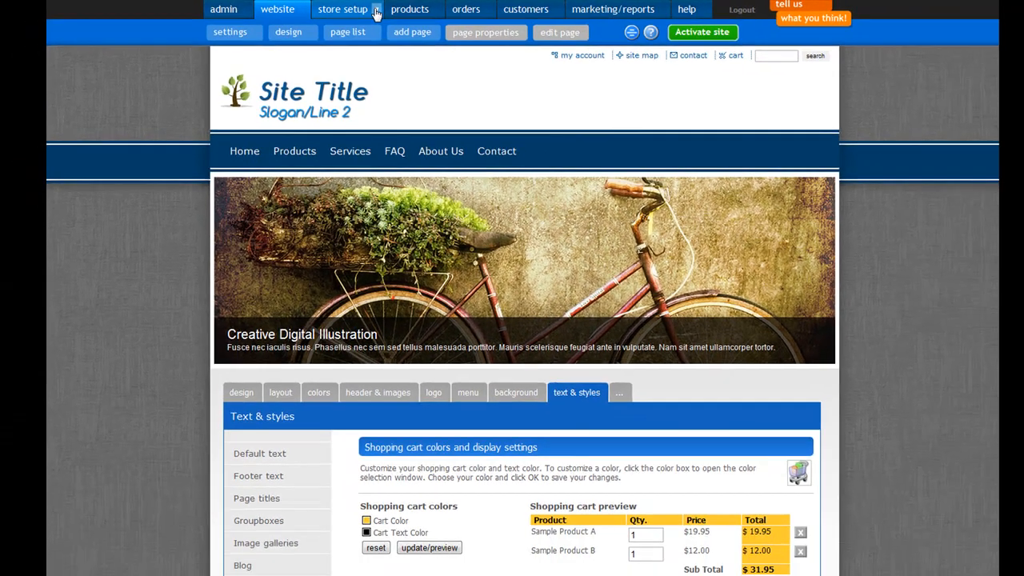
click(376, 14)
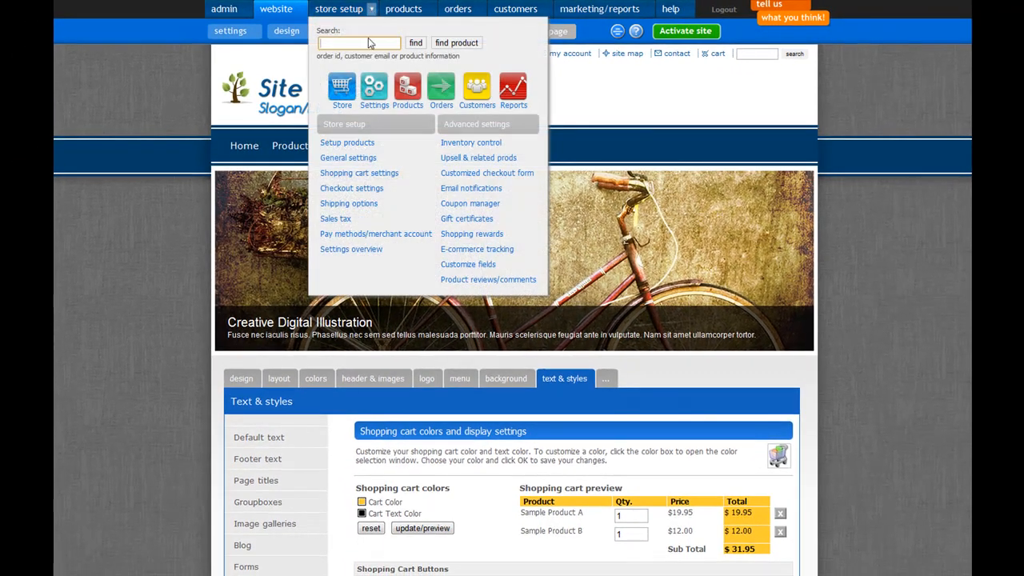
click(358, 152)
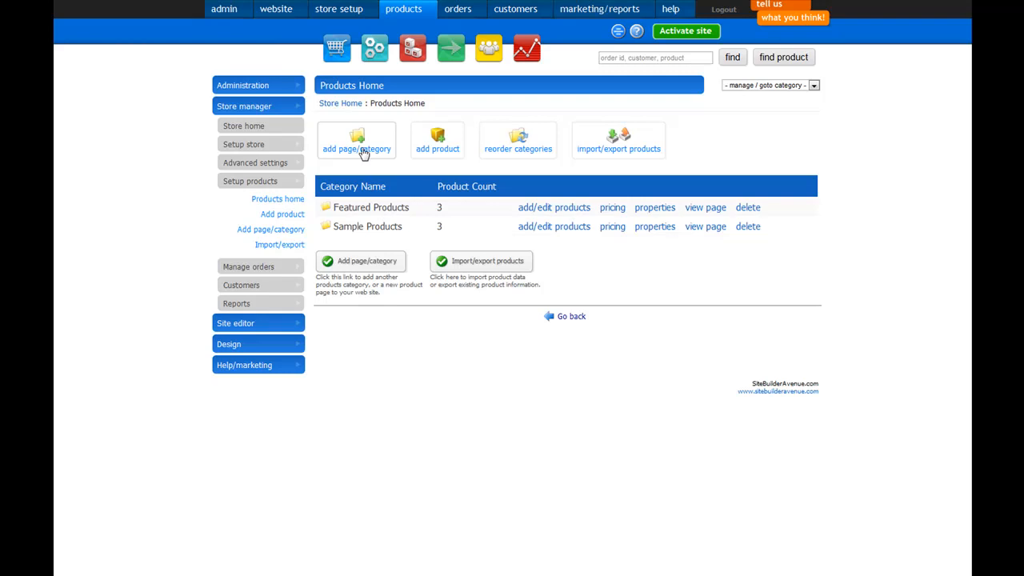
click(367, 152)
click(373, 171)
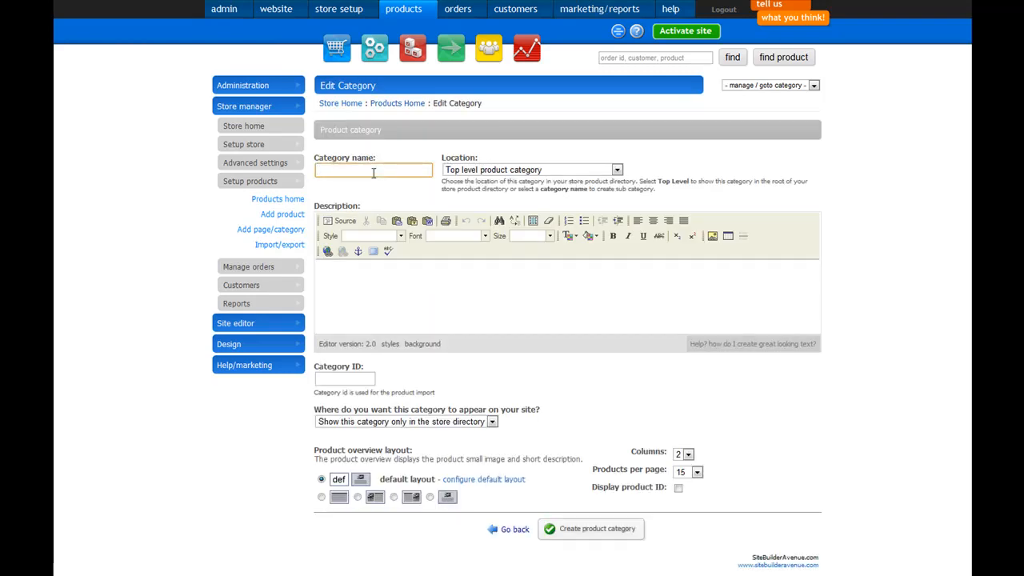
text(Bikes For)
key(ctrl+a)
key(BackSpace)
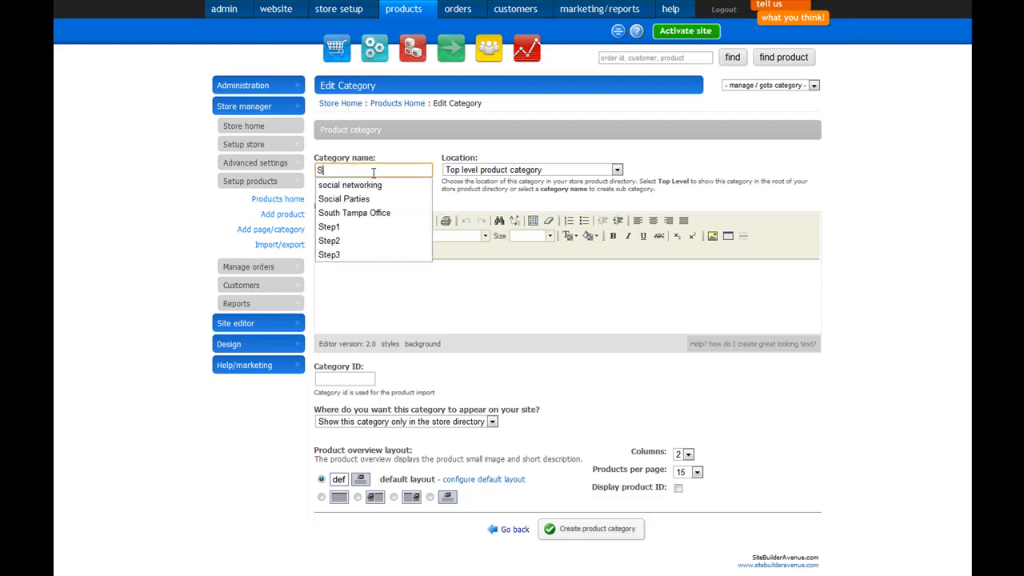
text(Used Bikes)
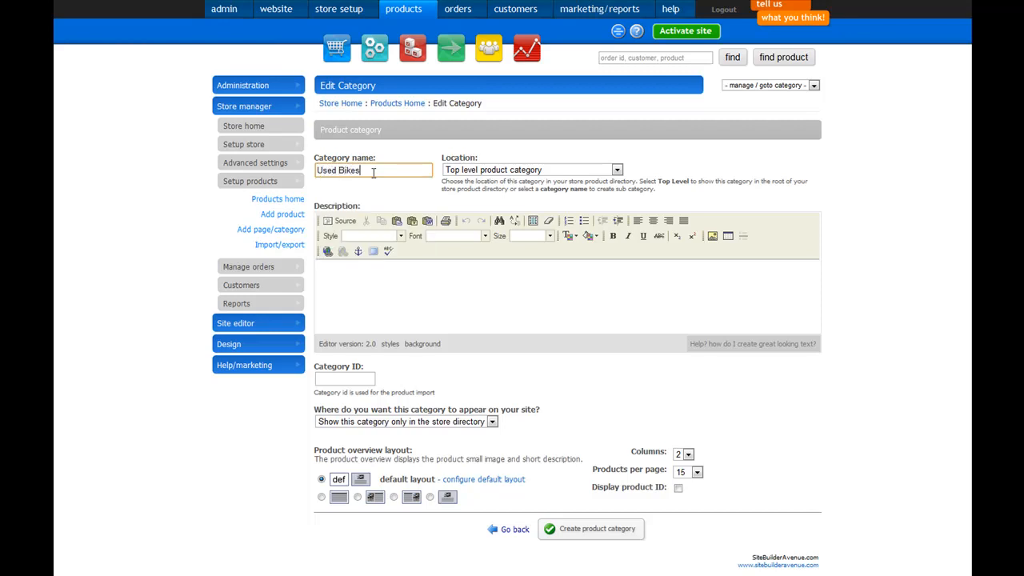
- Enter the description Used Bikes and the category ID UsedBikes1, and create the top-level product category
click(380, 283)
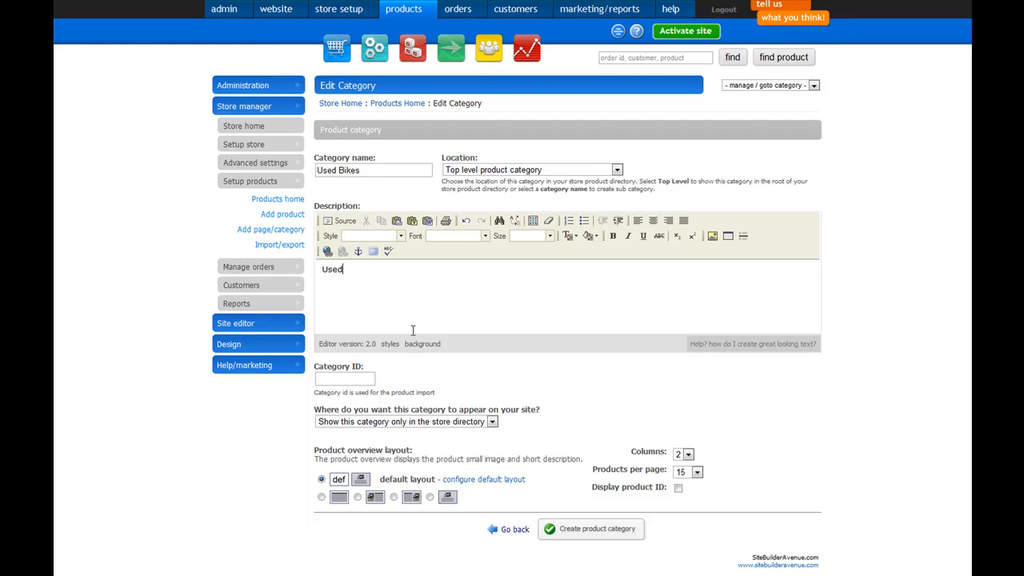
click(349, 382)
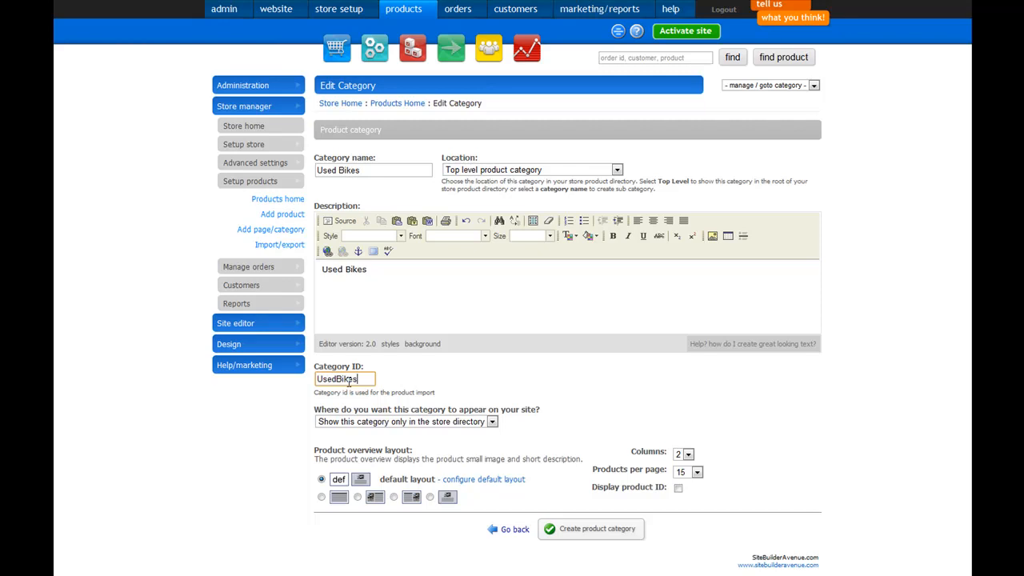
text(1)
click(599, 408)
click(583, 529)
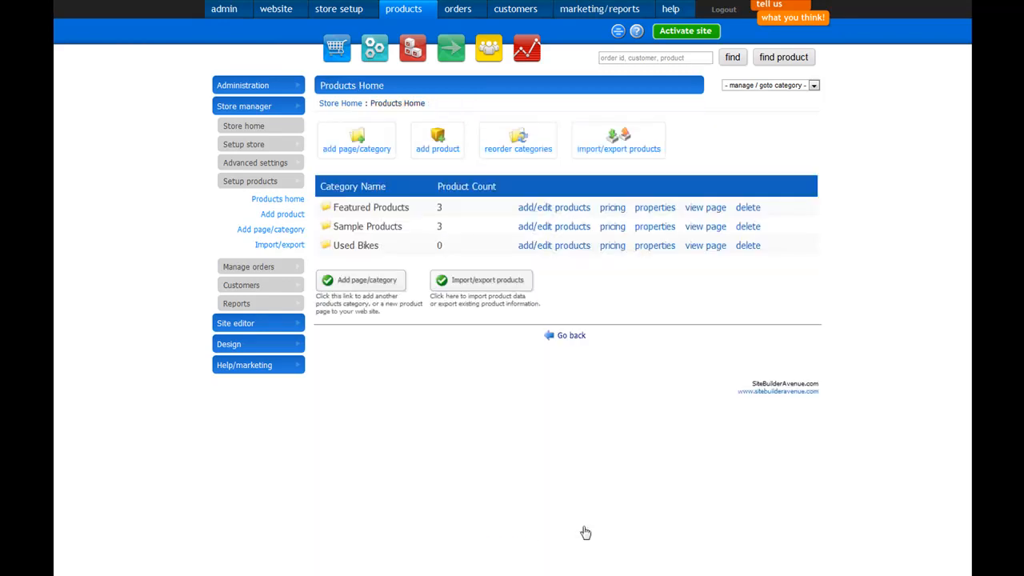
- Start adding a new product to the Used Bikes category
click(438, 149)
click(432, 142)
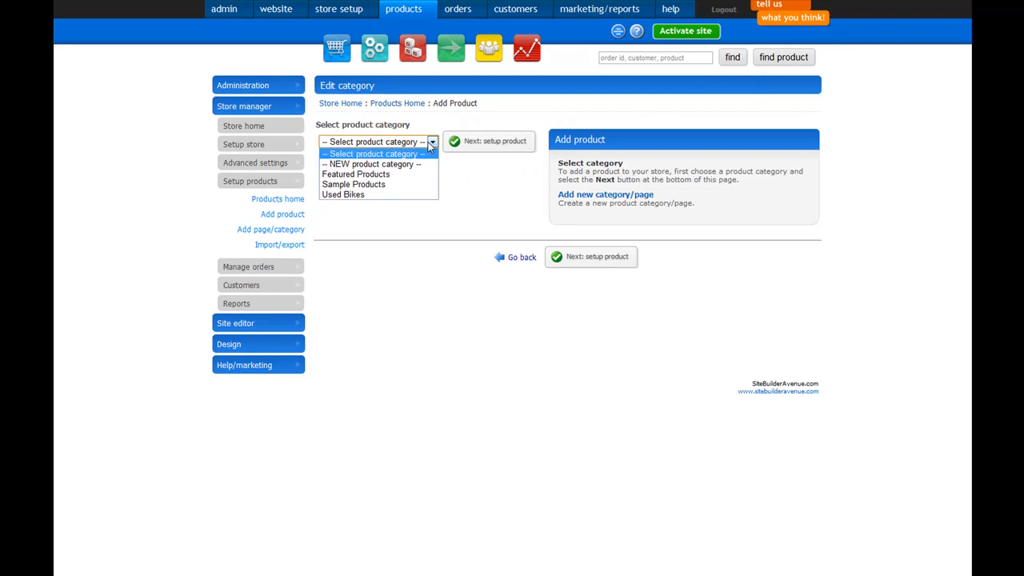
click(370, 195)
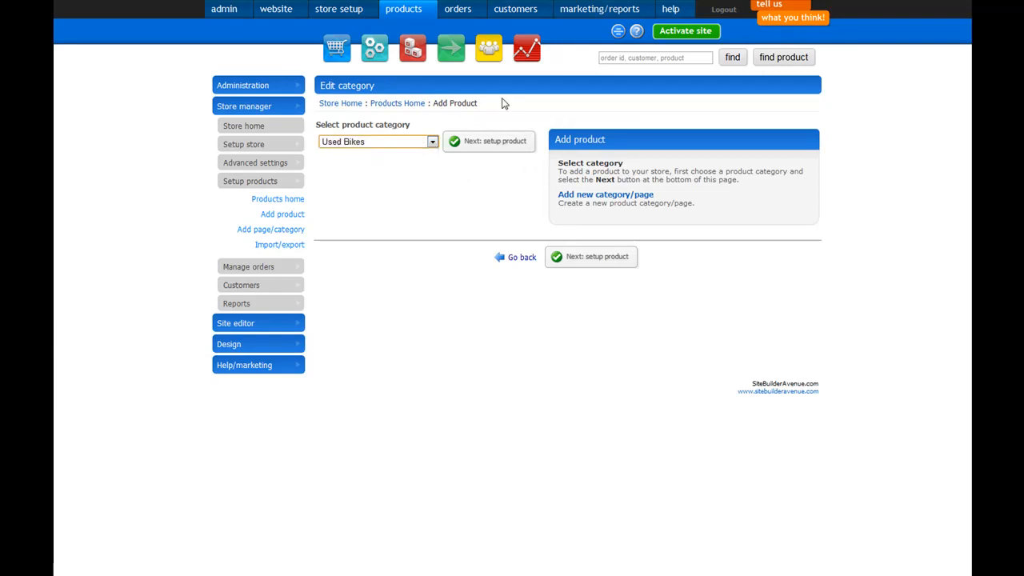
click(484, 149)
- Fill in the new product's name and product ID
click(424, 166)
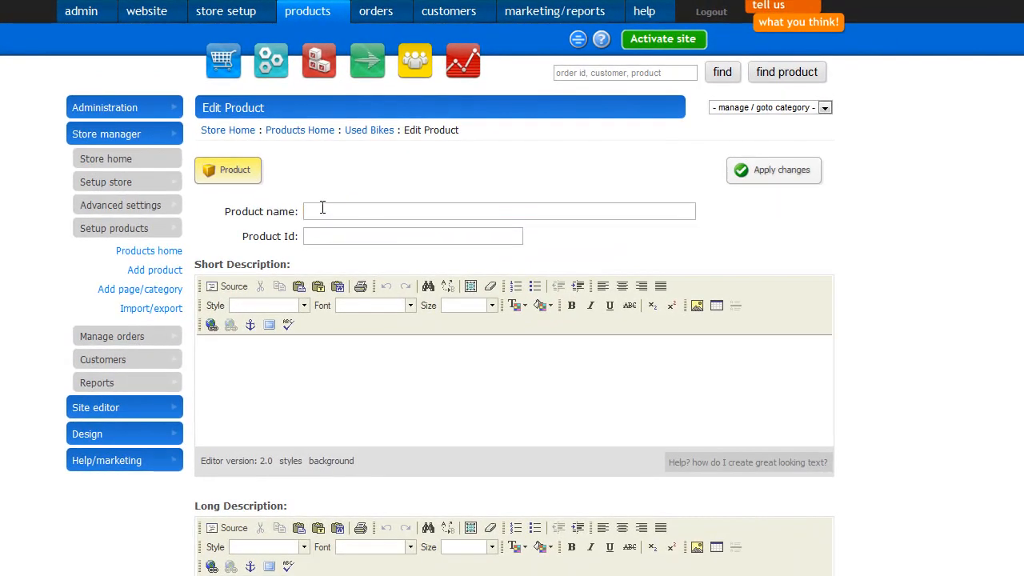
click(330, 209)
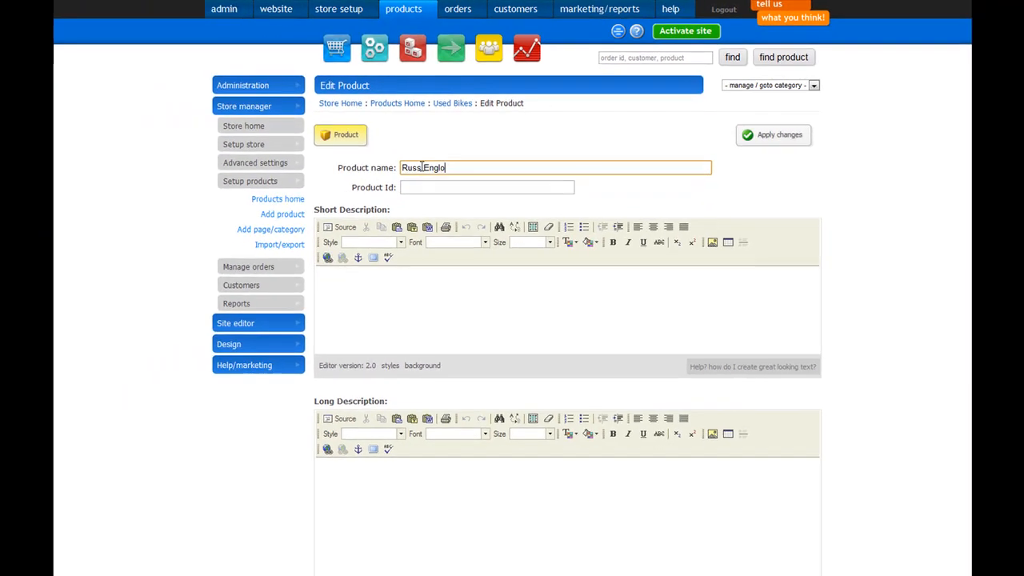
click(419, 187)
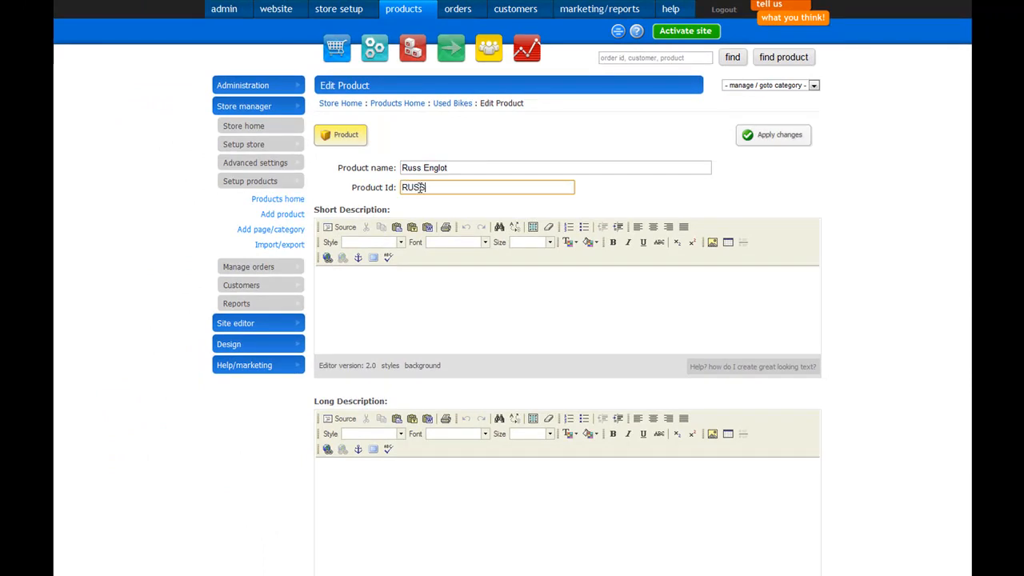
text(RUSS001)
- Enter the short description "Mountain Bike For all riders" and the long description "Long Description of the bike and what it does and how you can ride it."
click(396, 280)
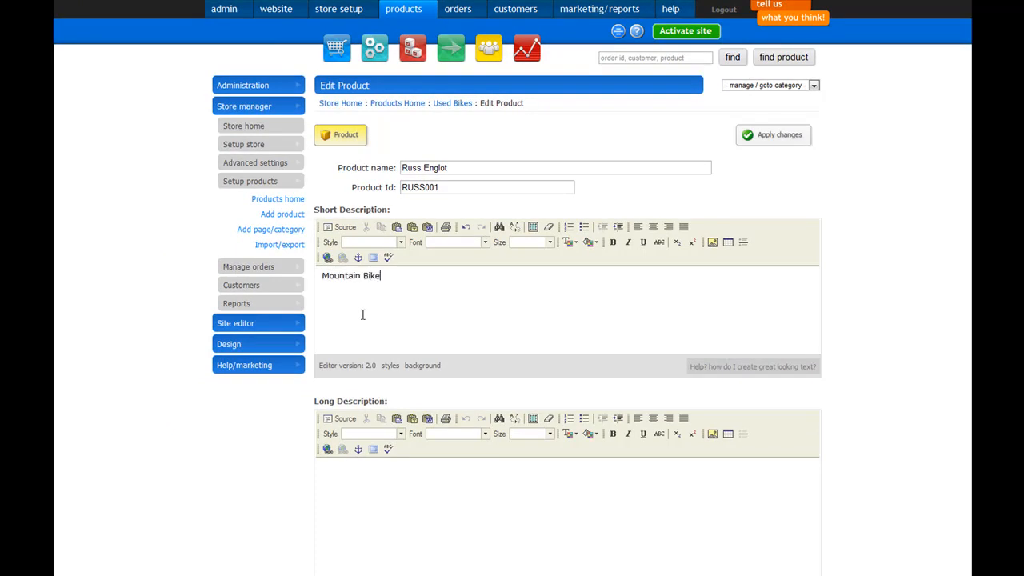
text(For)
text(Long)
text(what i)
text(t does and how you)
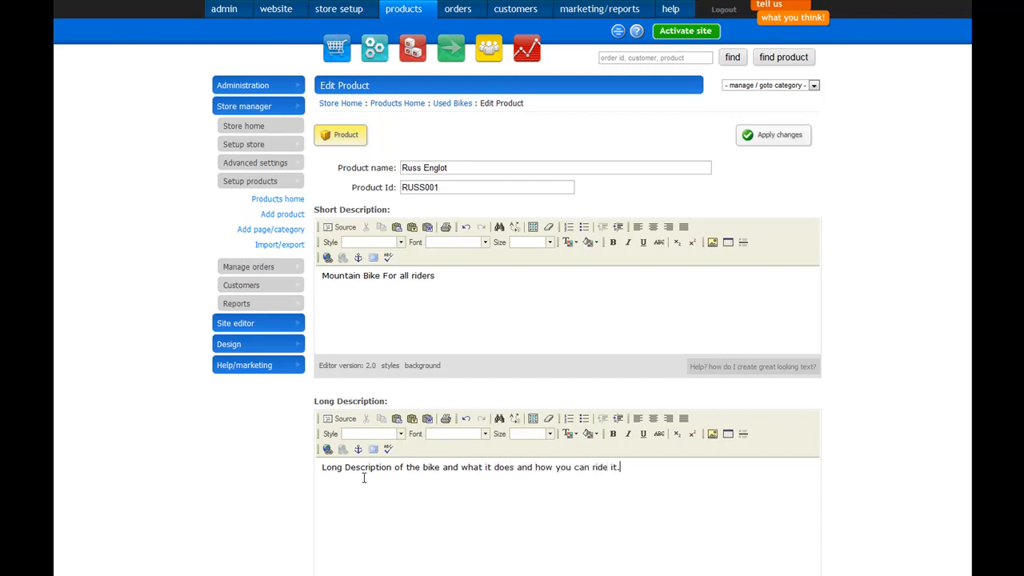
text( can ride it.)
- Set the item price to 225, sale price to 175 and weight to 50.00, and mark the product as on sale
scroll(483, 440, down, 3)
click(464, 405)
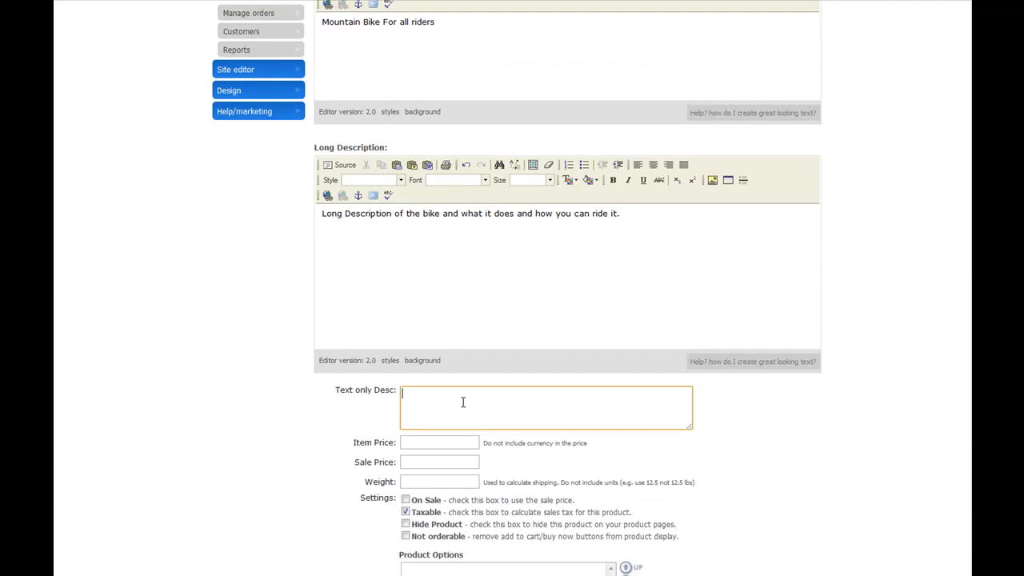
scroll(462, 410, down, 2)
click(426, 318)
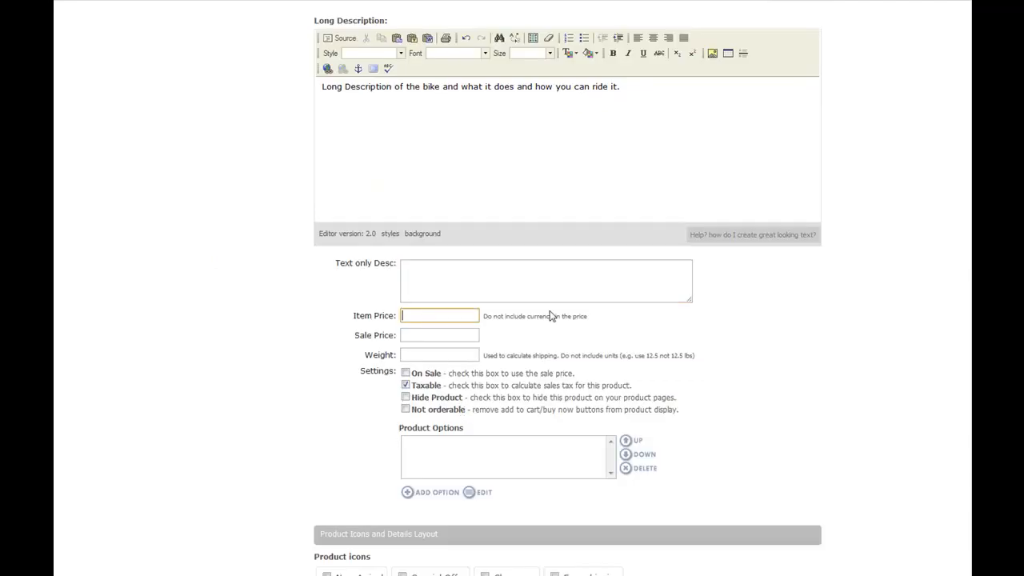
text(225)
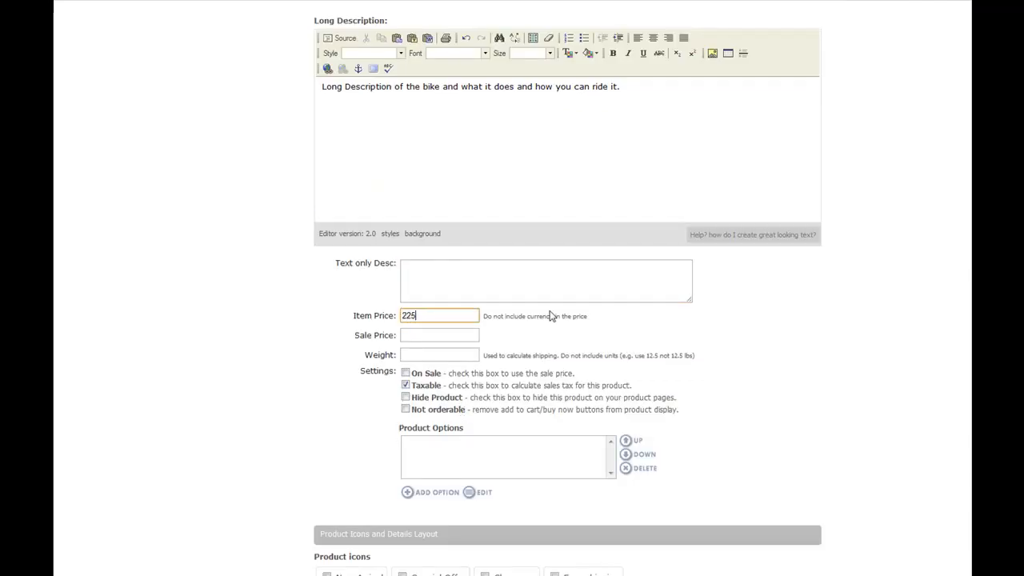
click(466, 337)
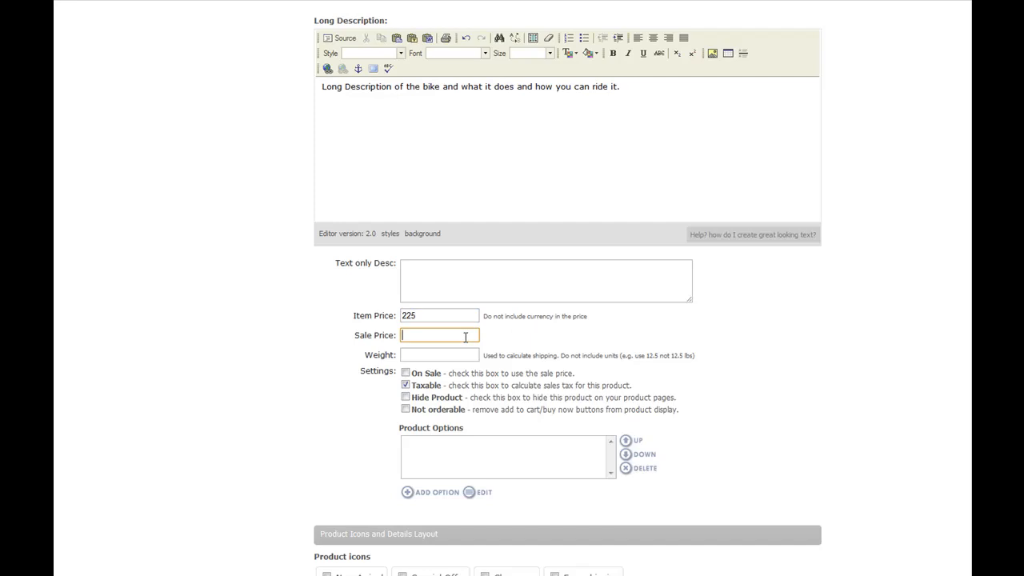
text(175)
click(439, 352)
click(405, 373)
- Enable the New Arrival and Special Offer icons for the product
scroll(413, 397, down, 3)
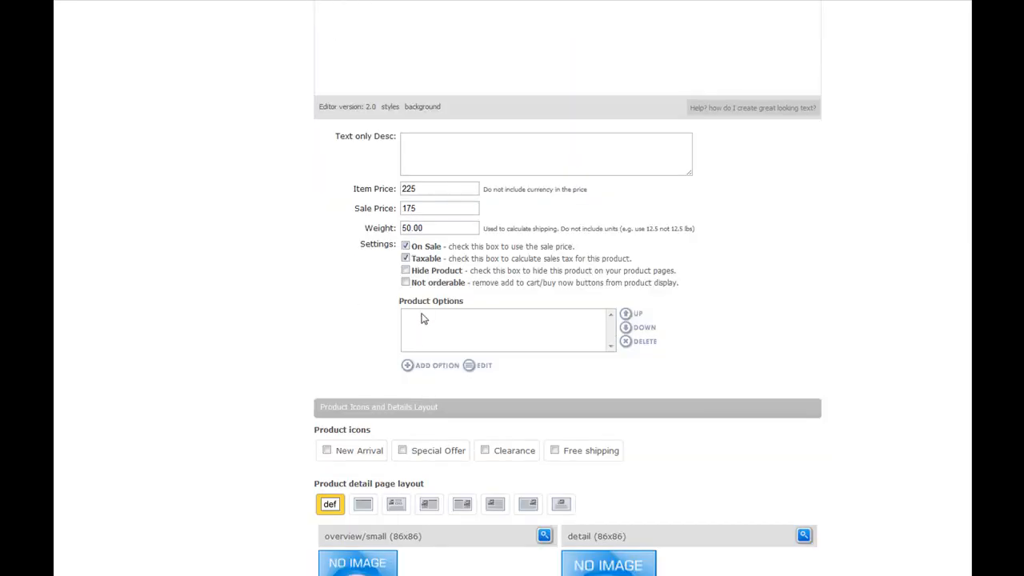
scroll(423, 391, down, 4)
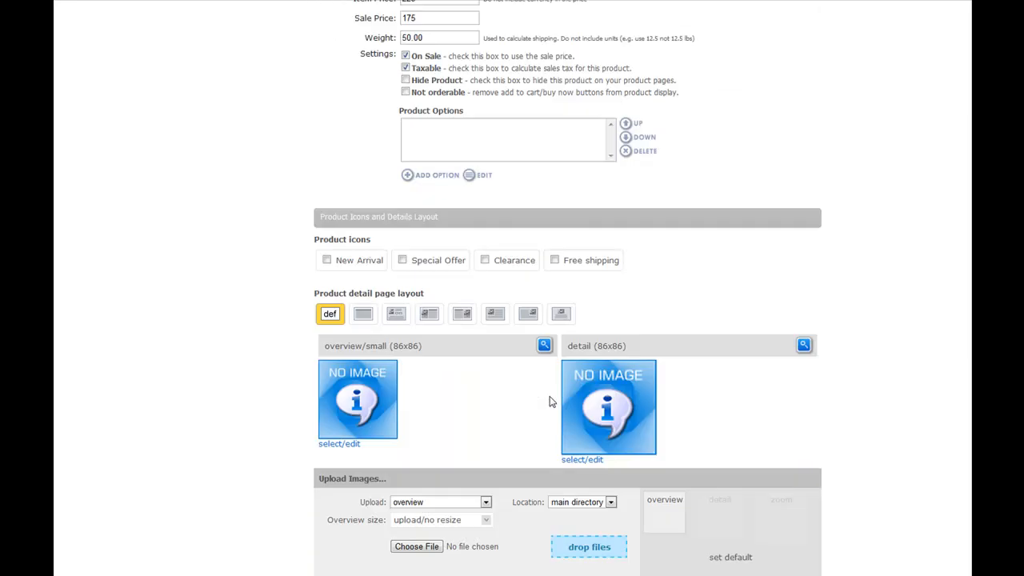
click(327, 261)
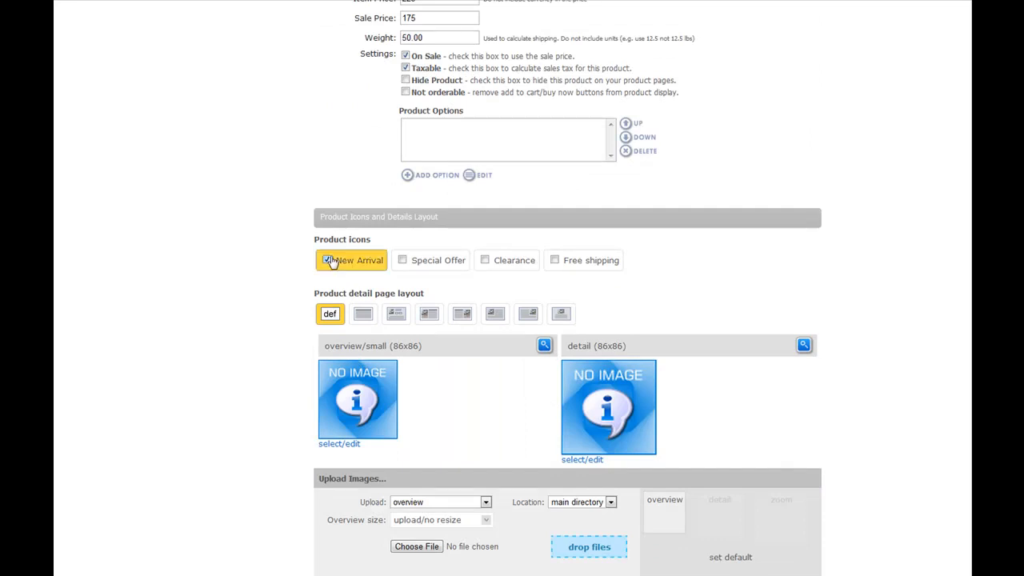
click(403, 262)
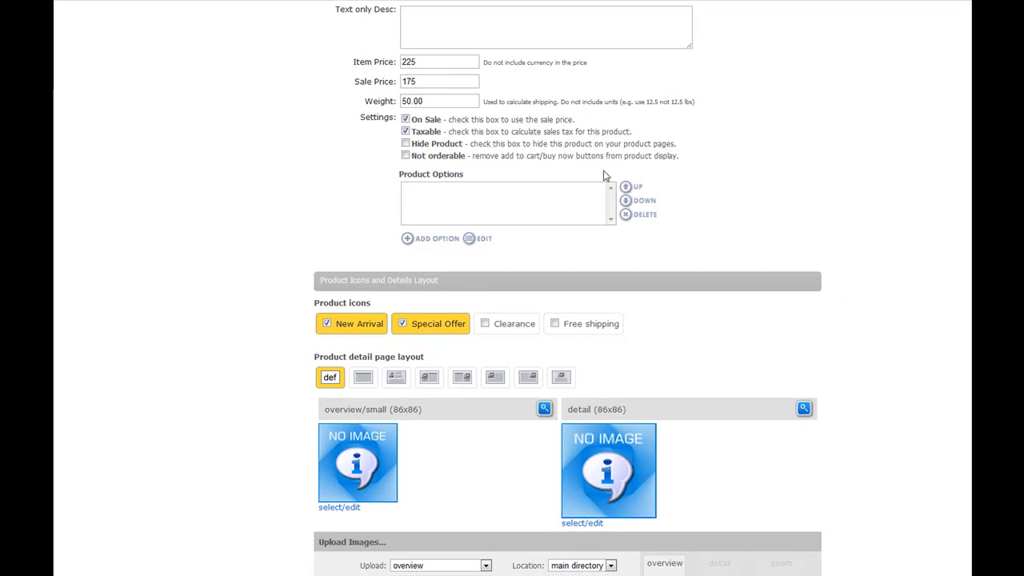
- Upload the Bike image as the product's overview image at its unchanged size and apply the changes
scroll(660, 267, down, 3)
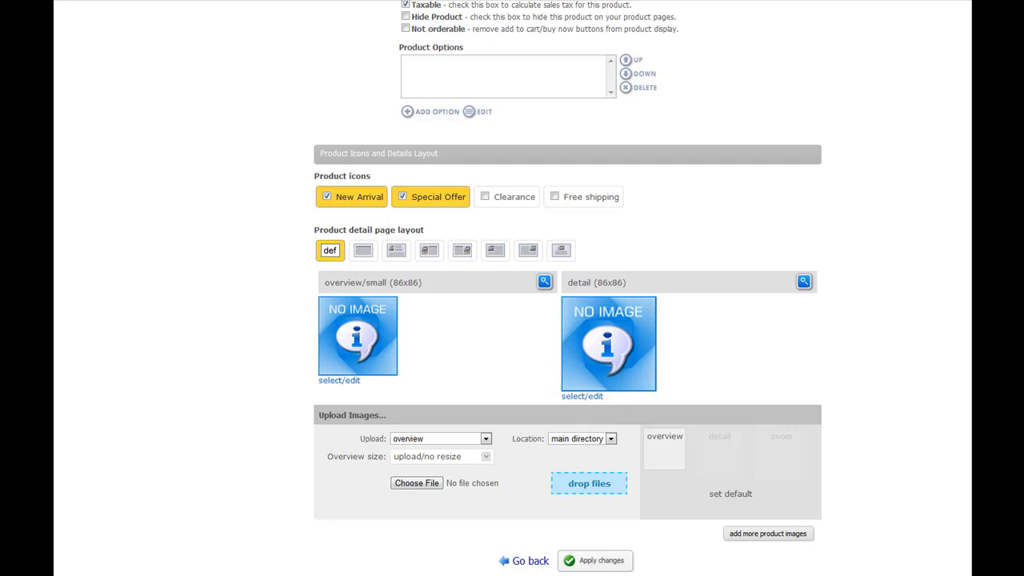
click(346, 381)
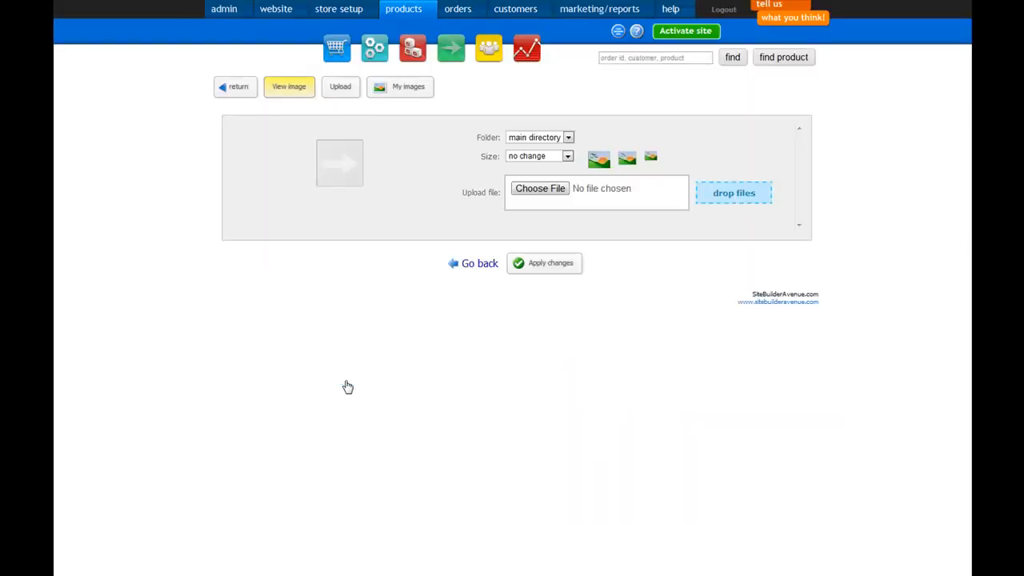
click(533, 189)
click(416, 63)
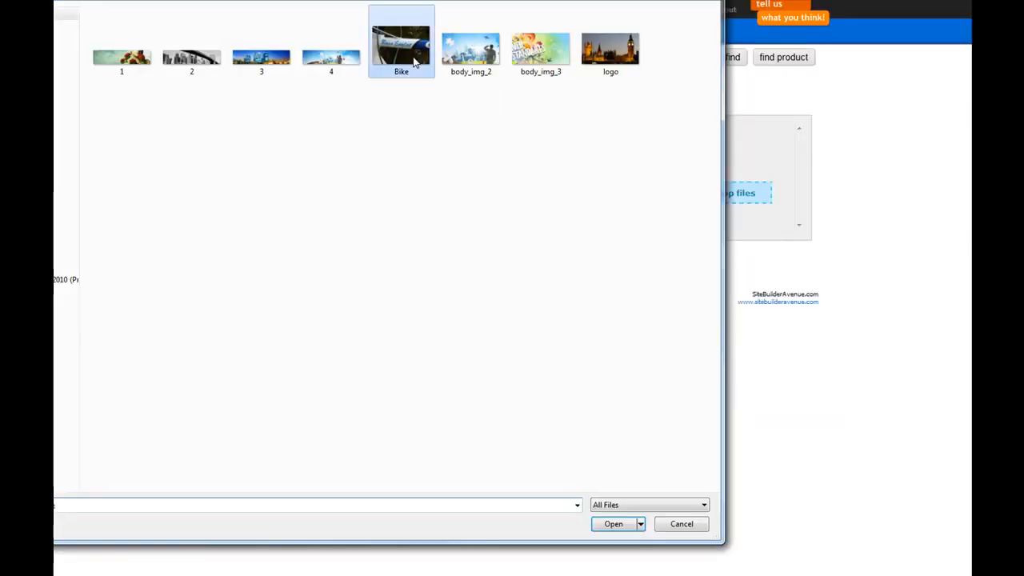
click(610, 524)
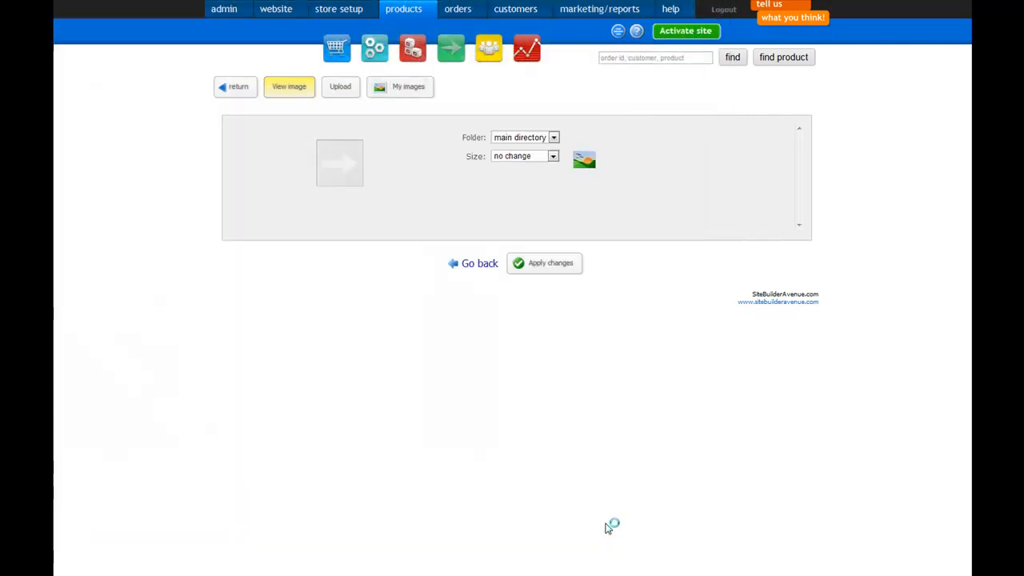
click(544, 398)
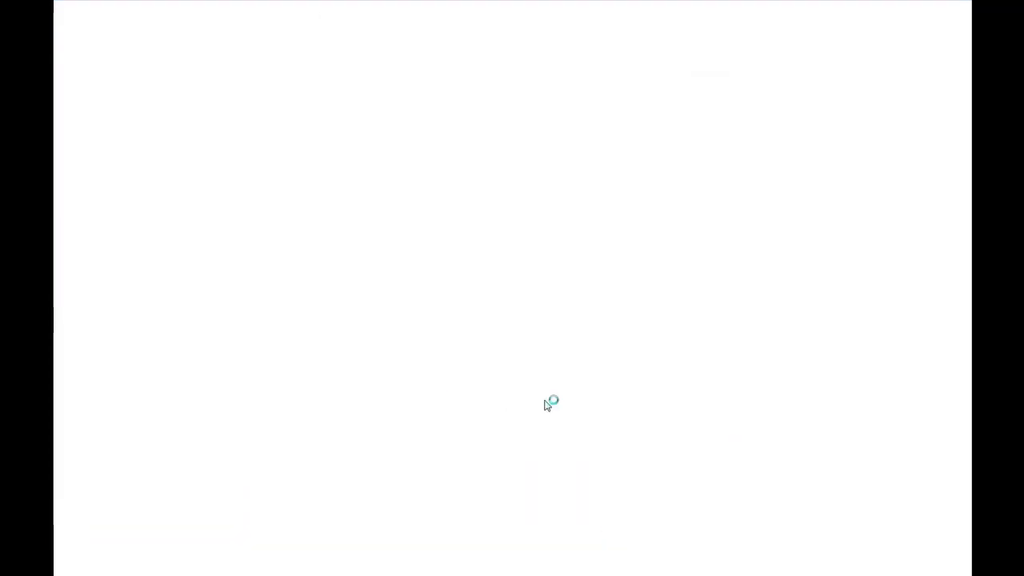
- Set the product's detail image to the existing Bike.jpg from the stored images
scroll(905, 328, down, 9)
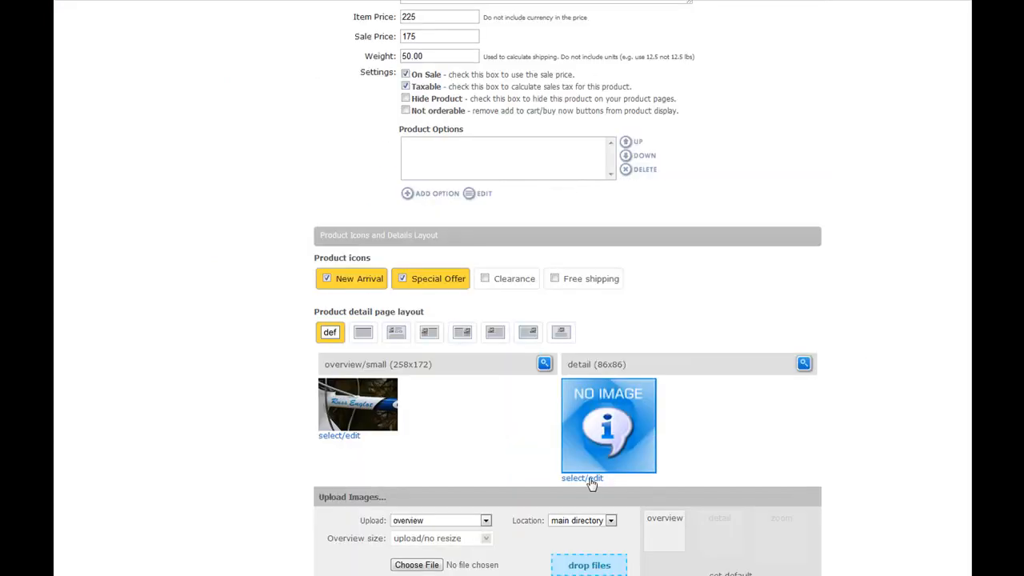
click(592, 482)
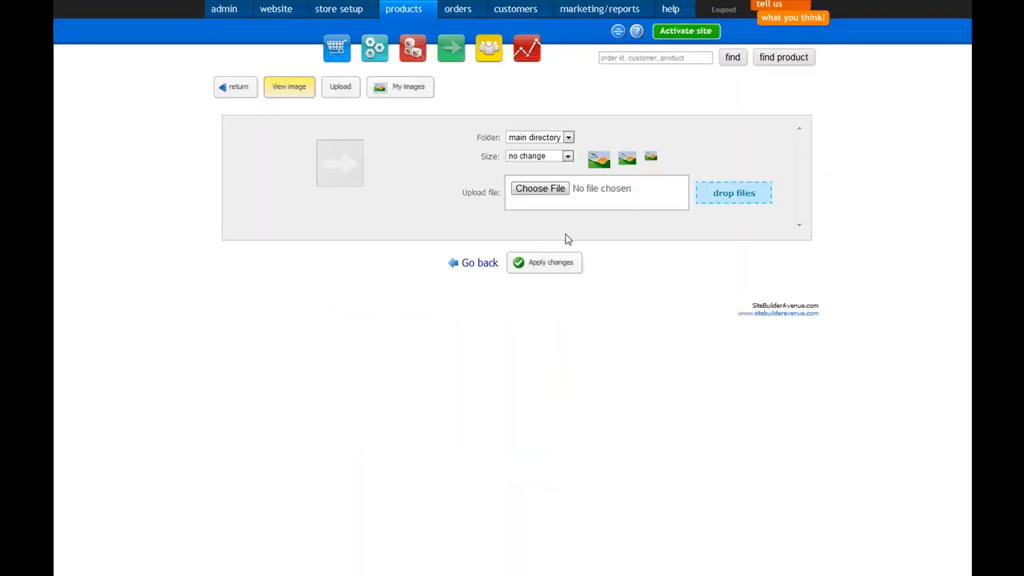
click(394, 93)
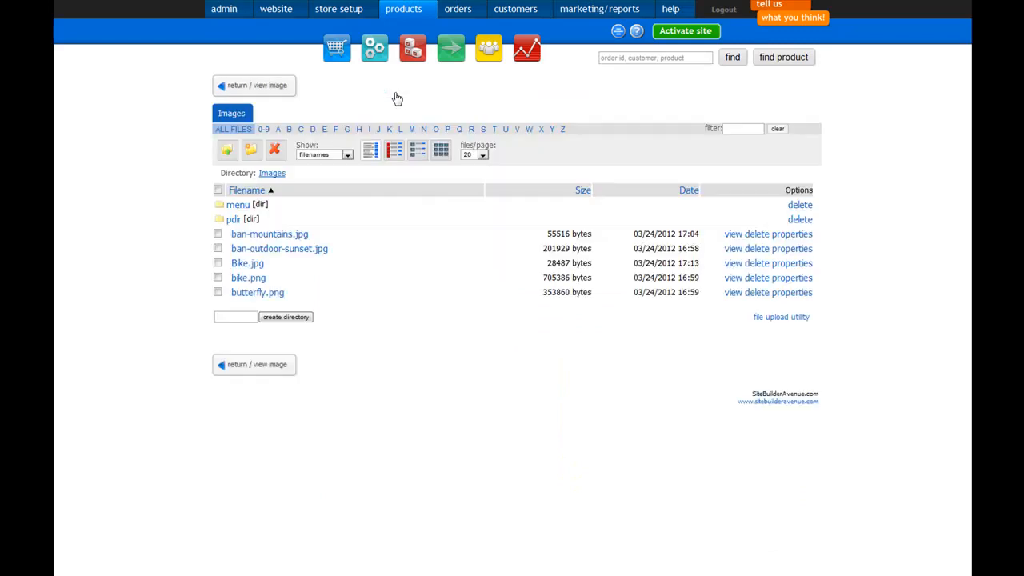
click(250, 265)
click(509, 433)
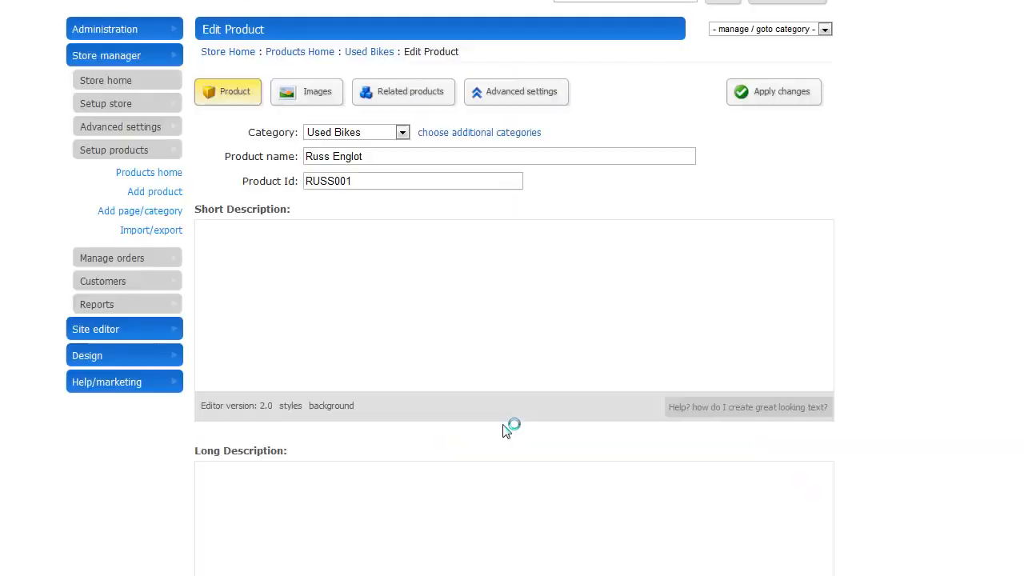
- Choose the last product detail page layout, with the image centred at the top, and apply the product changes
scroll(1018, 383, down, 5)
scroll(1018, 382, down, 4)
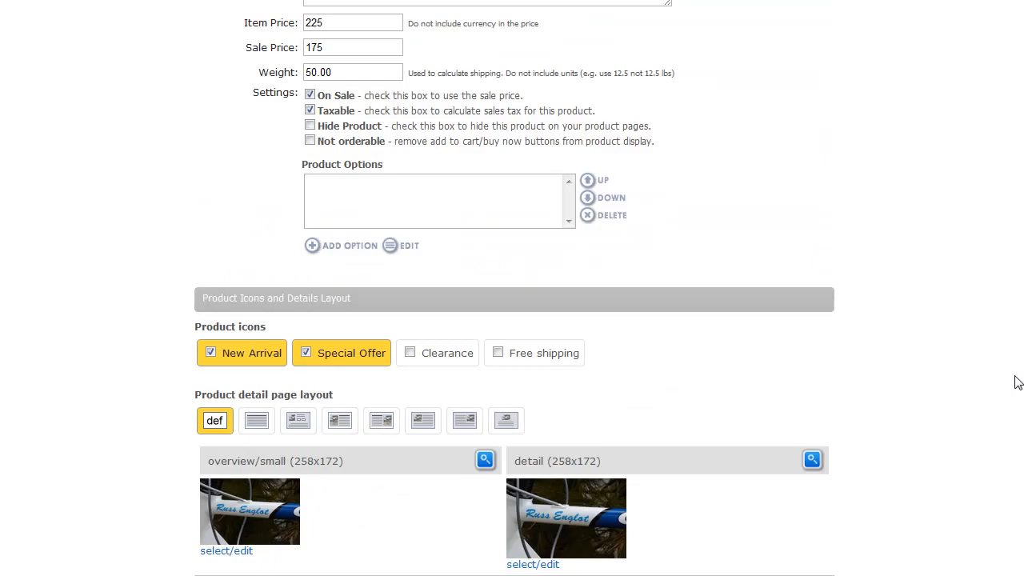
scroll(379, 536, down, 3)
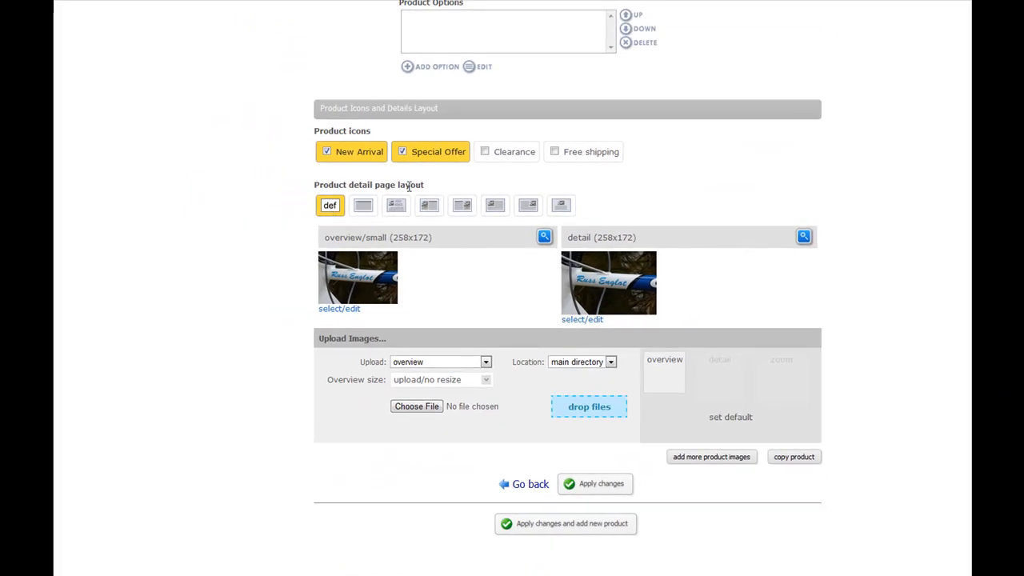
click(497, 206)
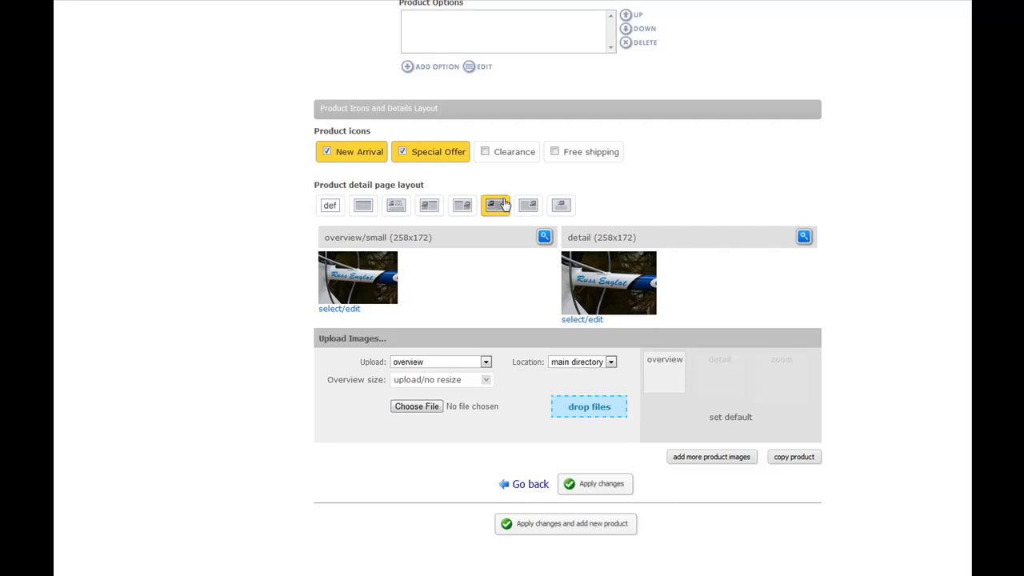
click(560, 206)
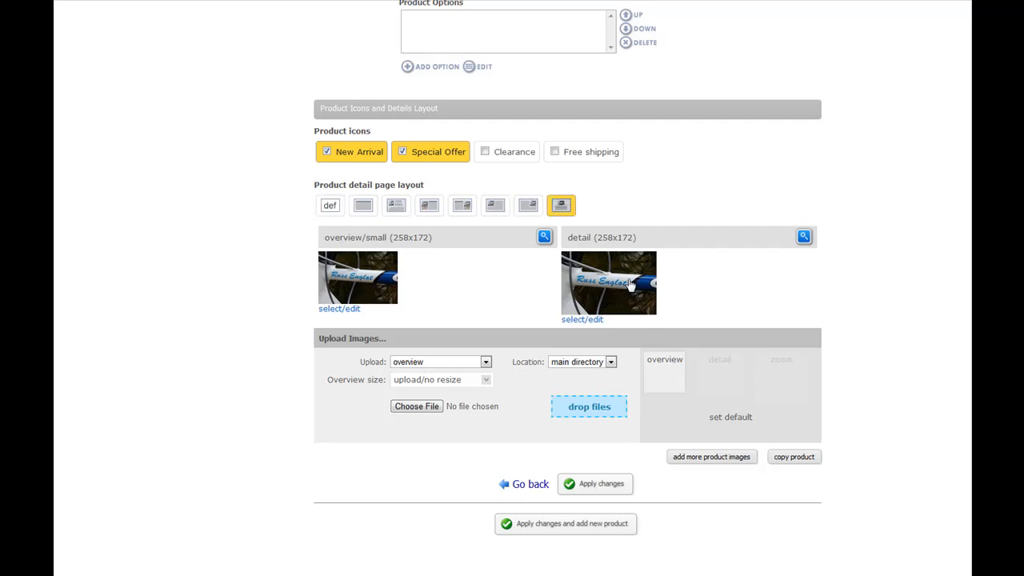
scroll(685, 311, down, 1)
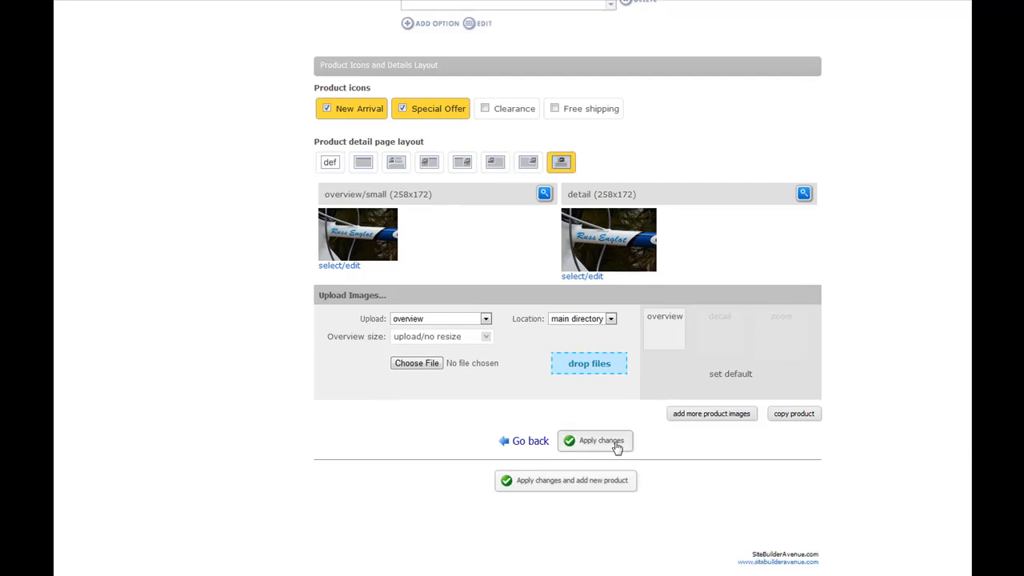
click(614, 445)
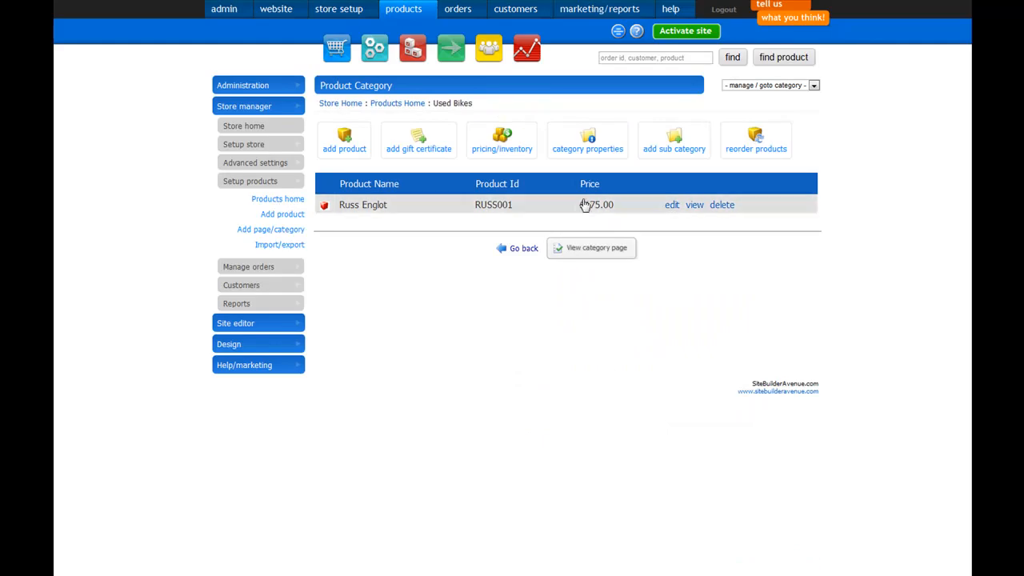
- Go to the website's home page and open it for editing
click(282, 11)
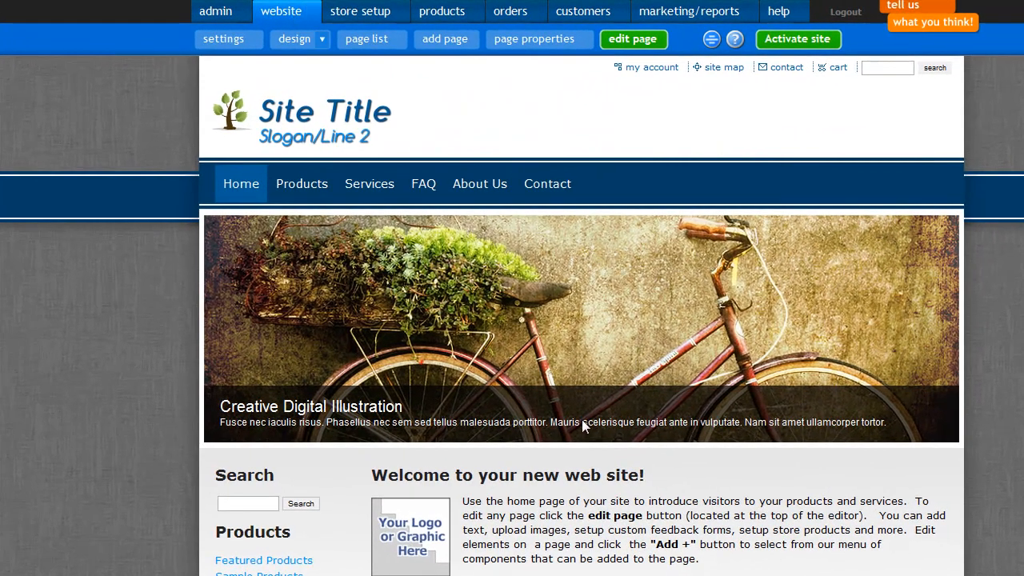
scroll(605, 430, down, 3)
scroll(606, 430, up, 2)
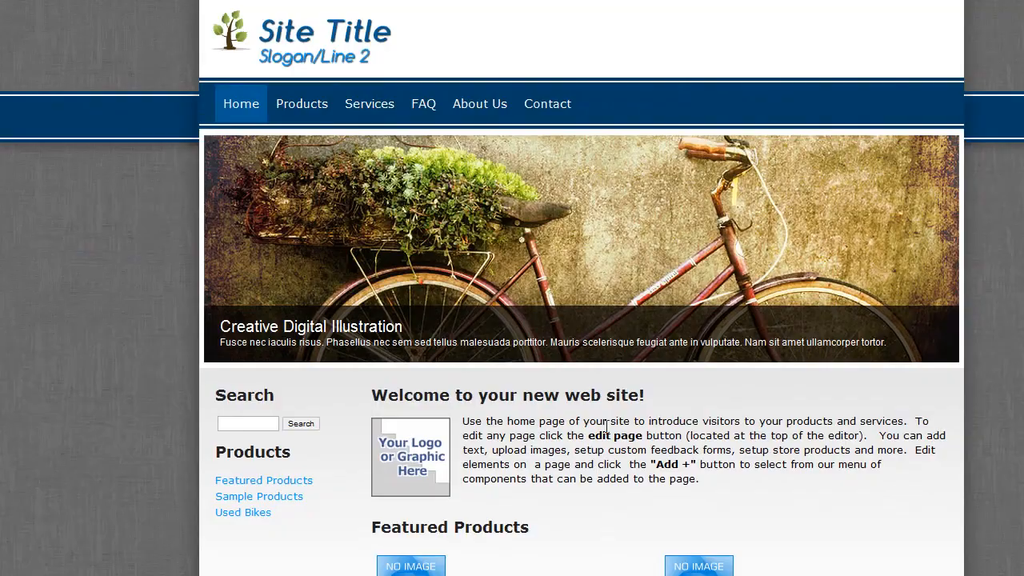
scroll(605, 430, down, 2)
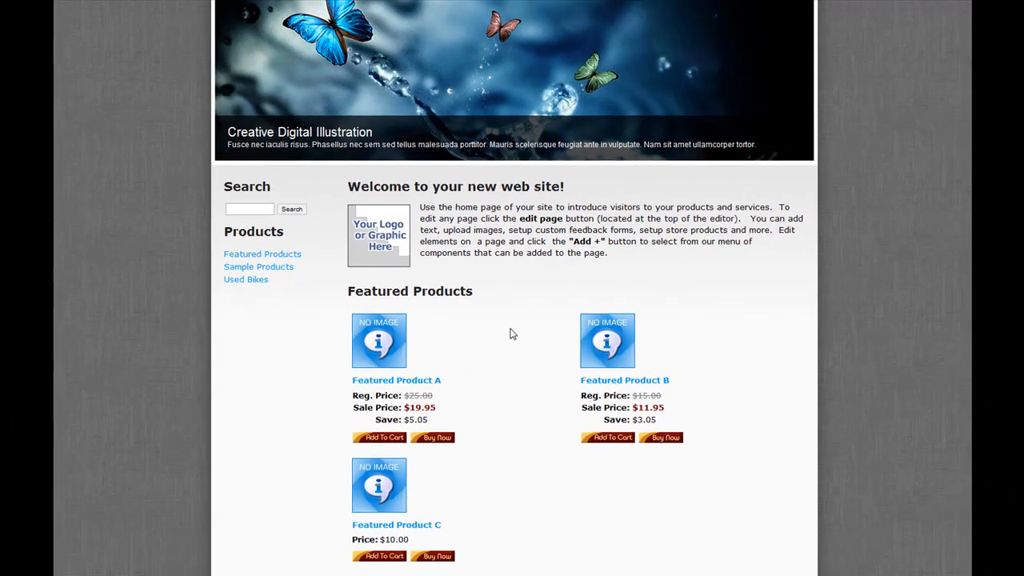
scroll(510, 328, up, 3)
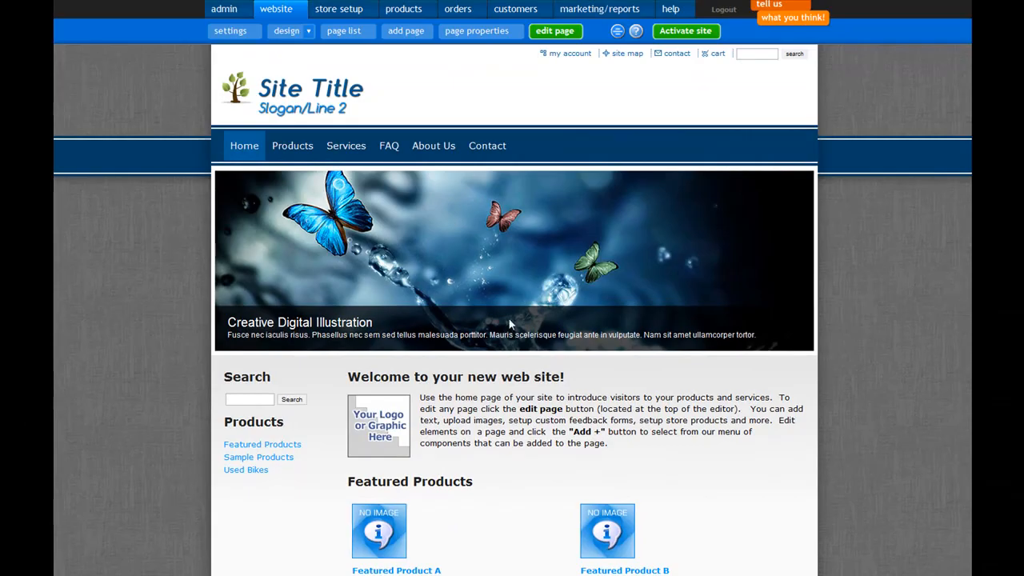
click(565, 34)
scroll(579, 323, down, 3)
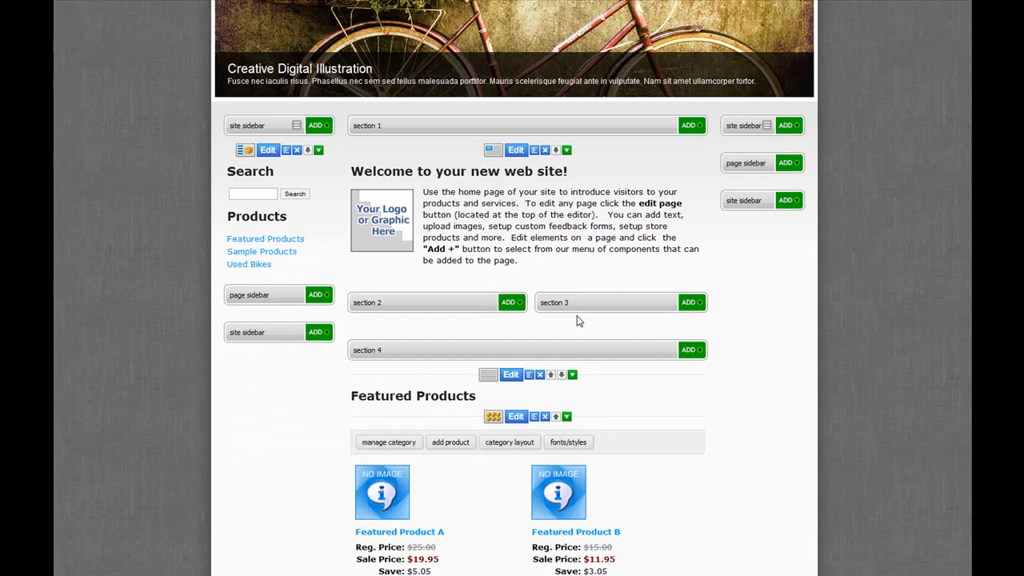
click(516, 150)
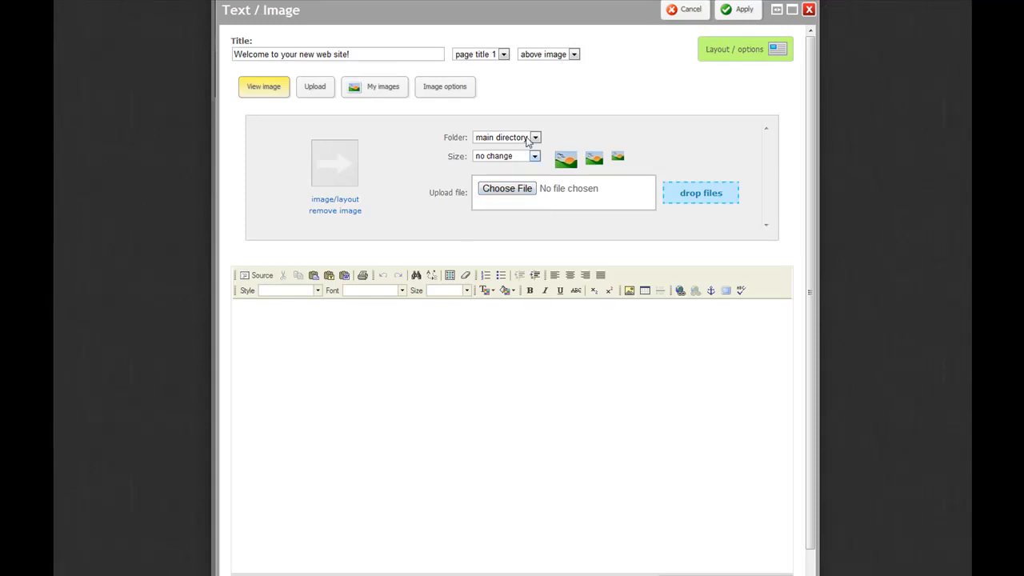
click(739, 9)
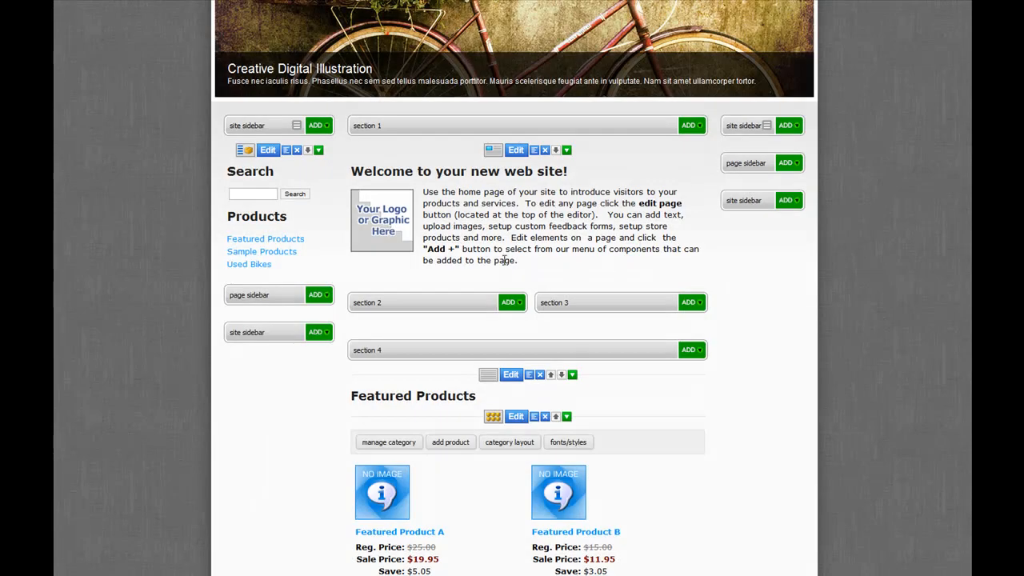
drag(520, 262, 427, 192)
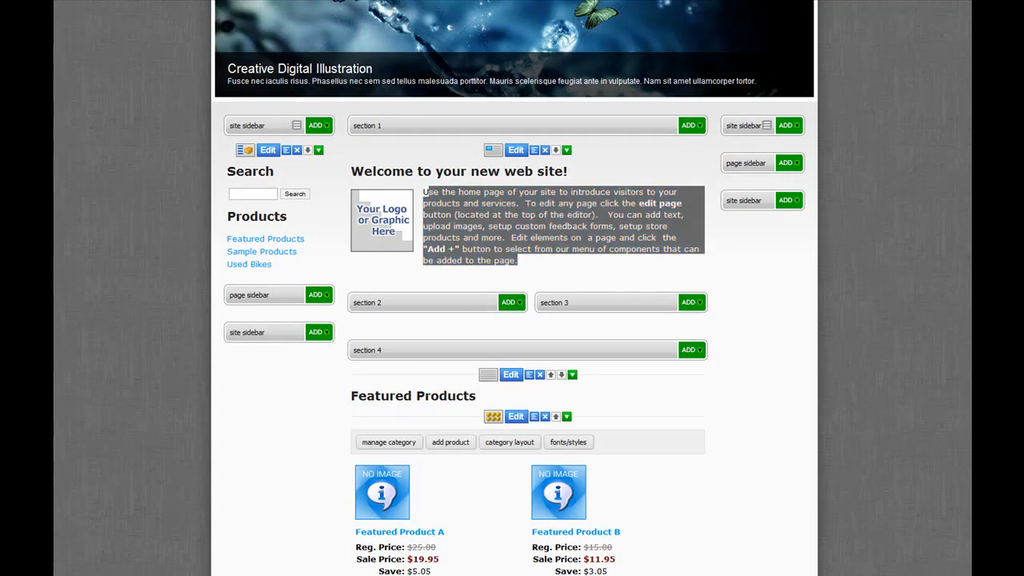
- Change the title of the home page's welcome text/image block to "View Our New Bikes..."
click(516, 151)
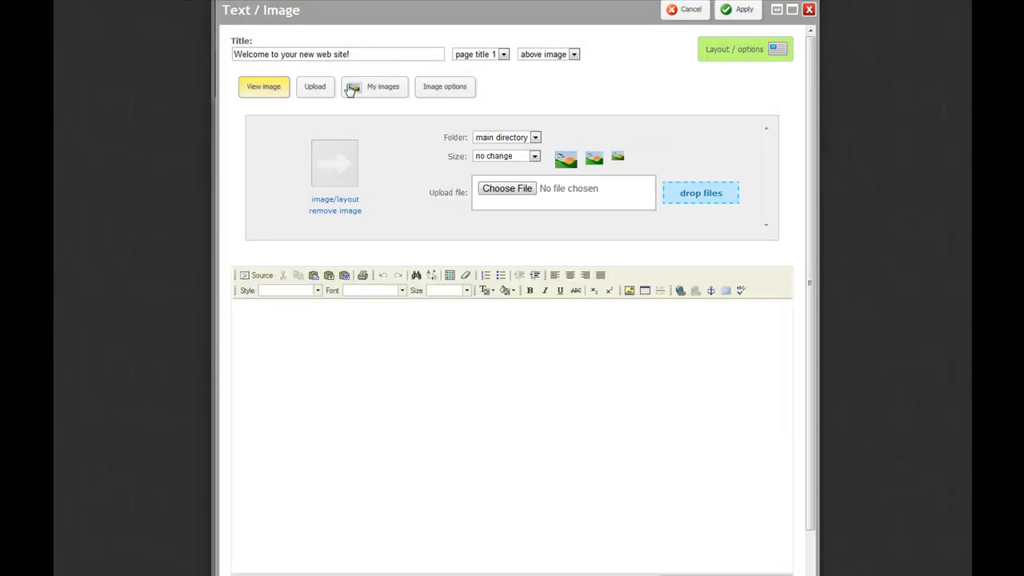
triple_click(357, 55)
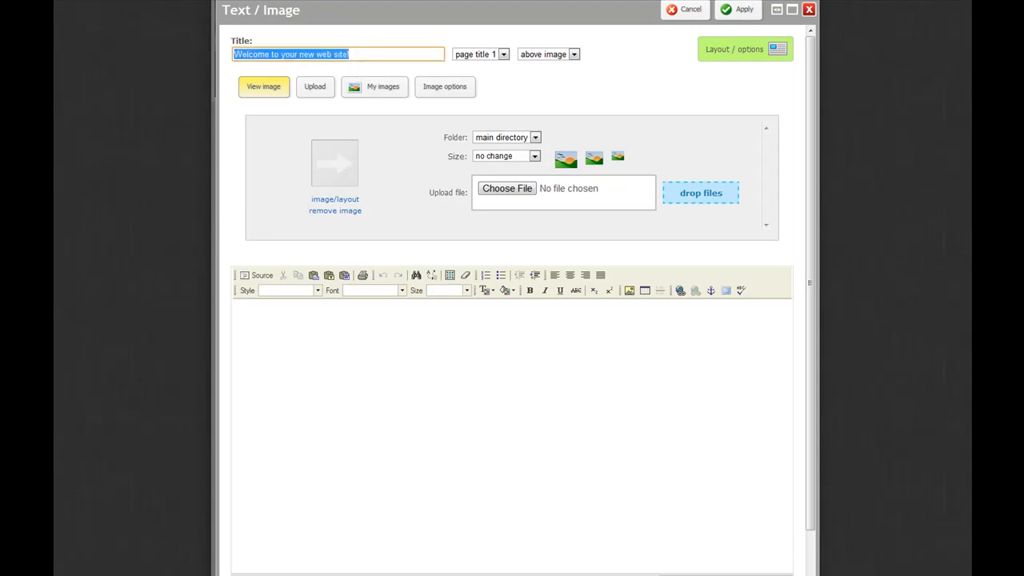
text(View Our New Bikes...)
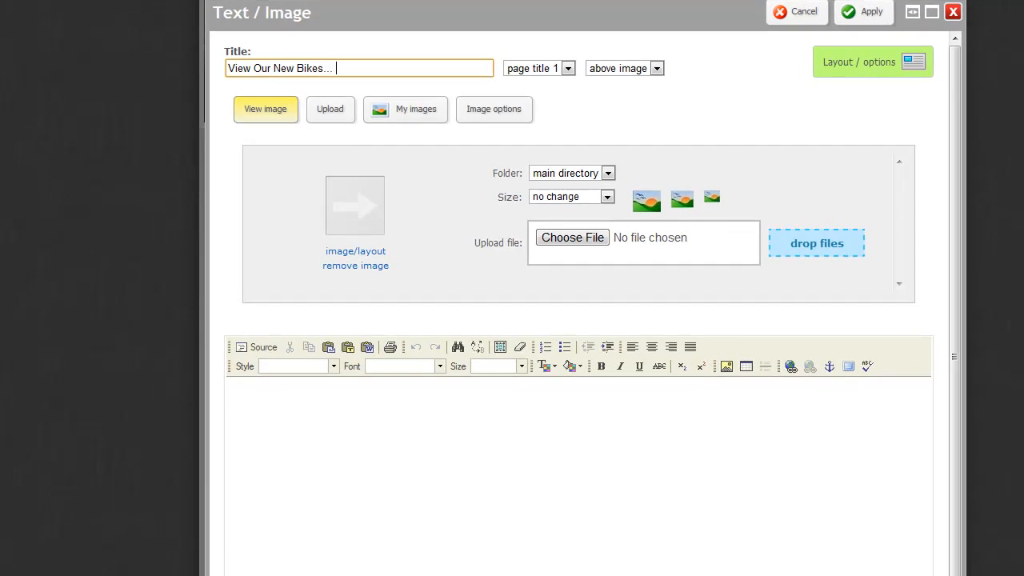
- Paste the Lorem ipsum paragraph as the block's body text and set the stored Bike image as its picture
click(288, 471)
text(Lorem ipsum dolor sit amet, consectetur adipiscing elit. Morbi id tristique sem. Nunc nec ipsum sed nisi dictum mollis. Praesent malesuada mauris a odio adipiscing mollis. Lorem ipsum dolor sit amet, consectetur adipiscing elit. Morbi id tristique sem. Nunc nec ipsum sed nisi dictum mollis. Praesent malesuada mauris a odio)
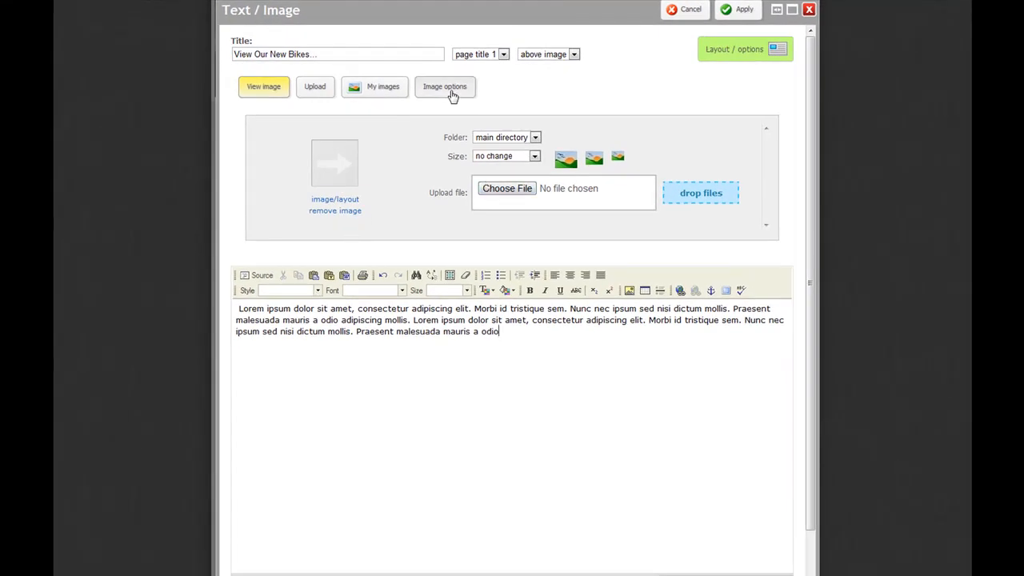
click(387, 90)
click(270, 225)
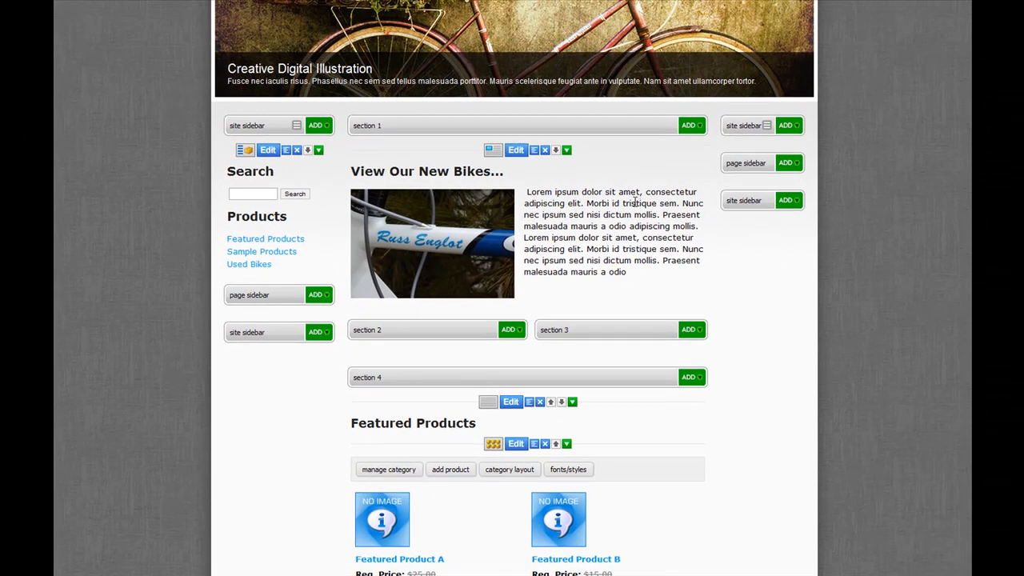
- Delete the featured product category component and move the Featured Products heading up beneath the "View Our New Bikes..." block
scroll(750, 431, down, 2)
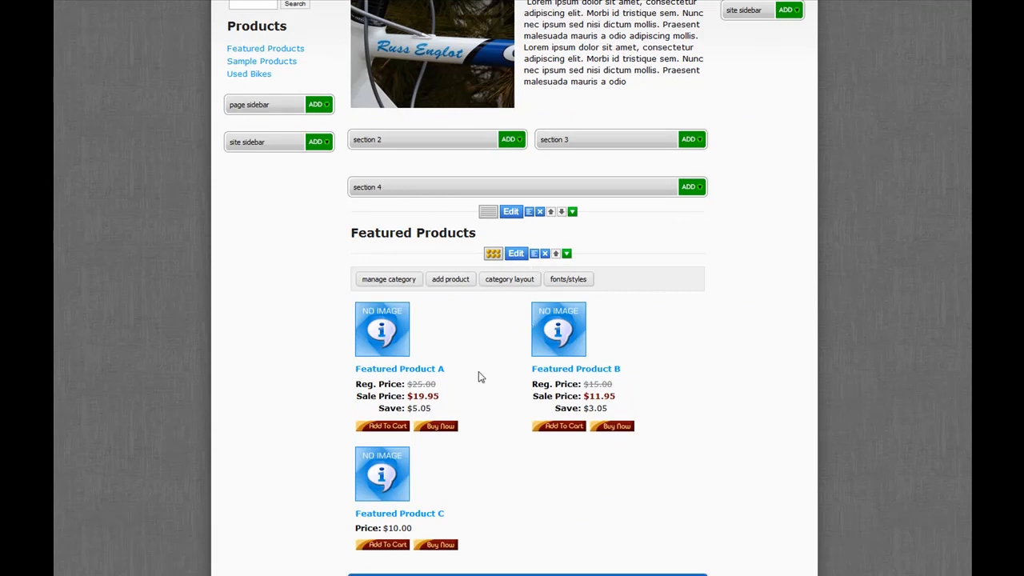
scroll(528, 395, down, 2)
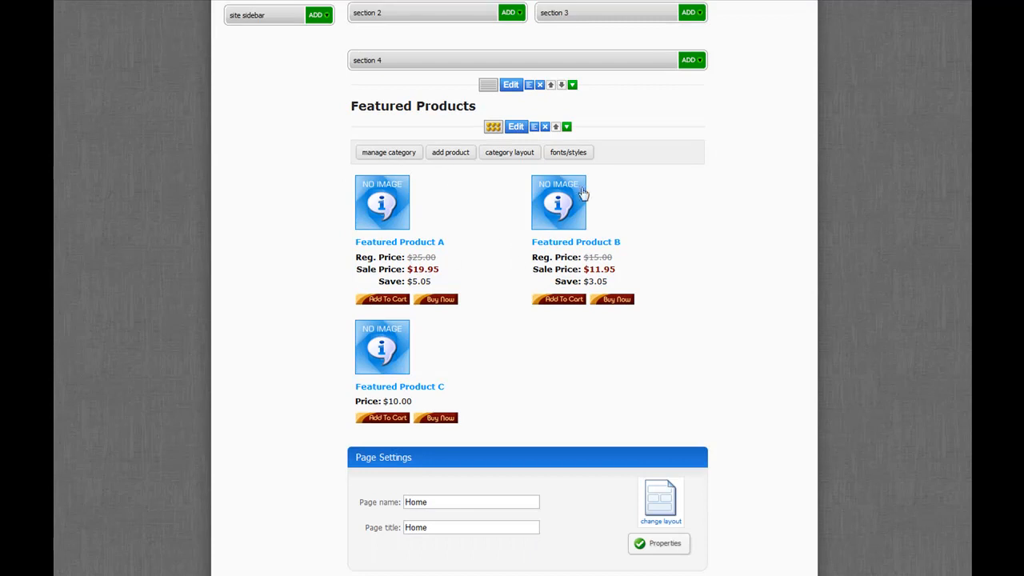
click(545, 127)
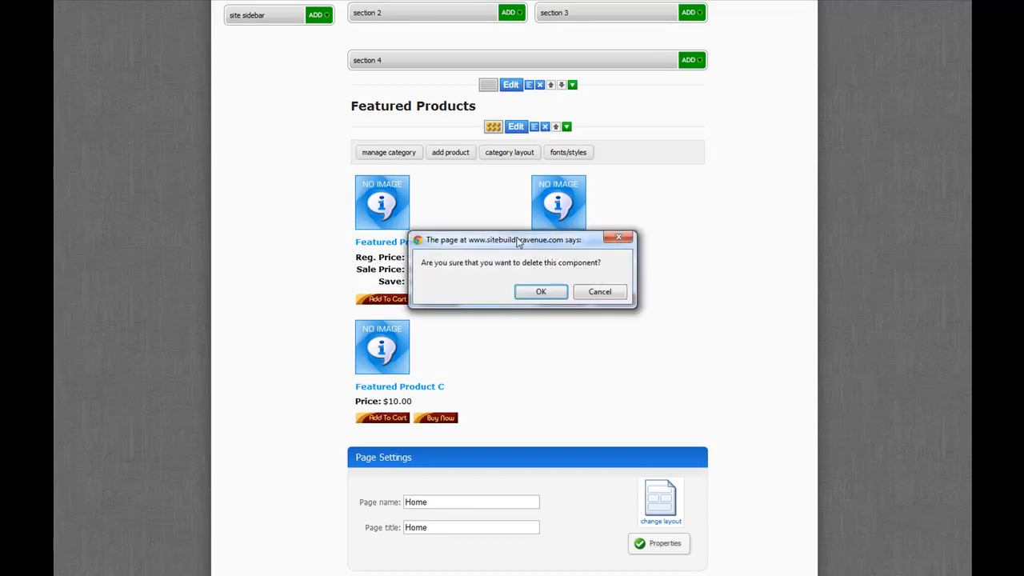
click(542, 288)
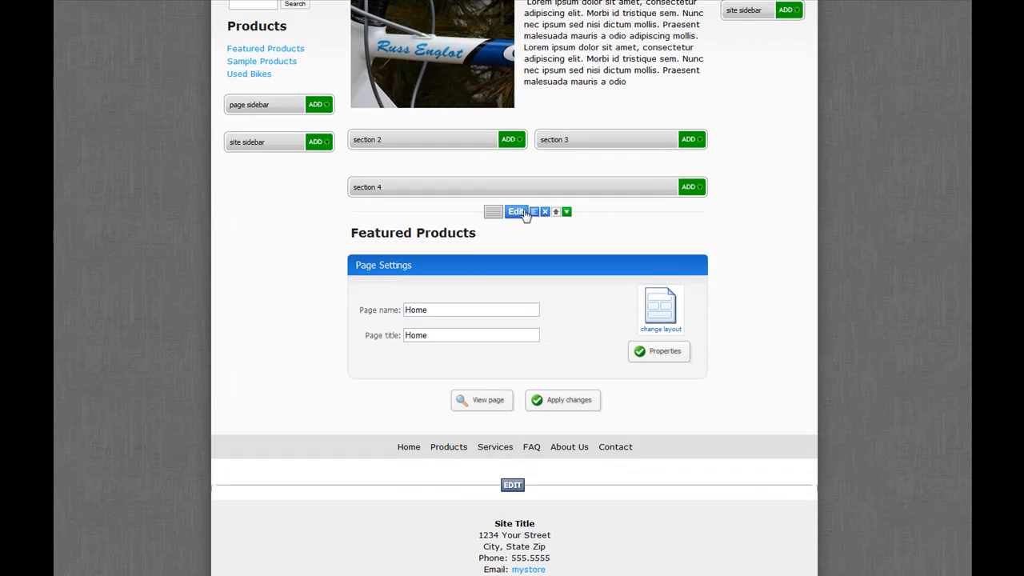
drag(598, 211, 601, 244)
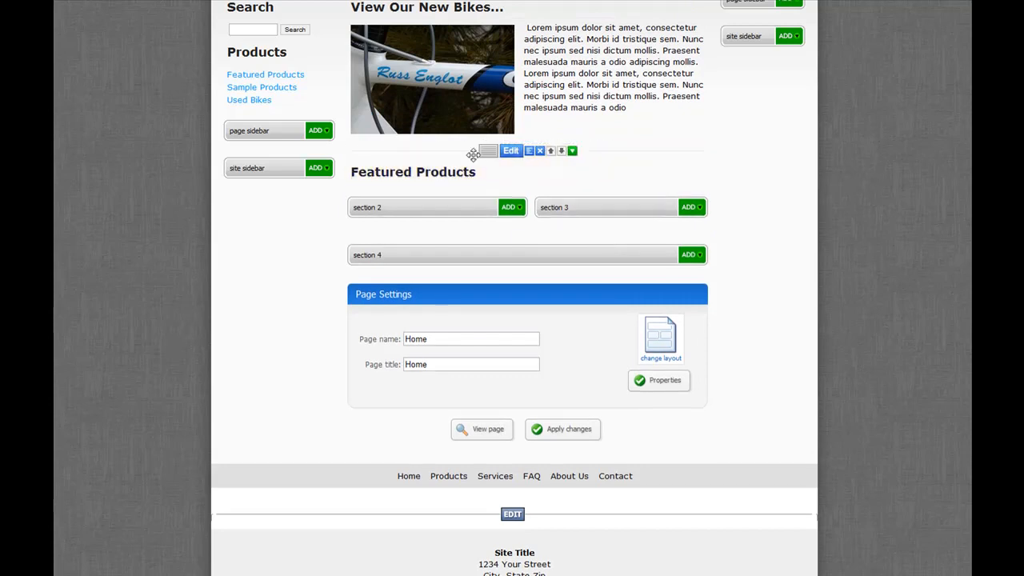
- Add a single product ecommerce component to section 2 of the home page
click(514, 211)
scroll(513, 214, down, 1)
click(480, 255)
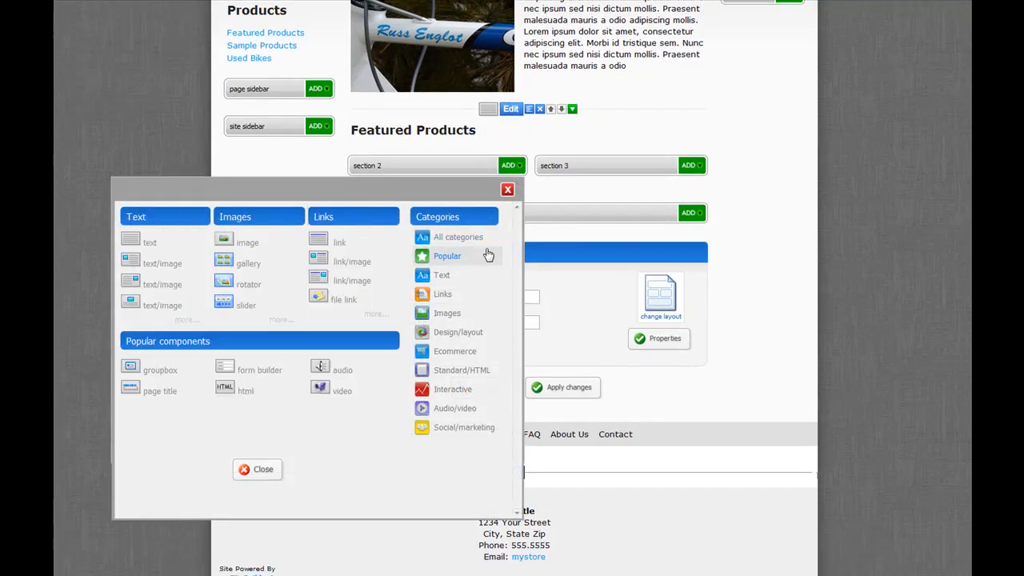
click(446, 295)
click(453, 352)
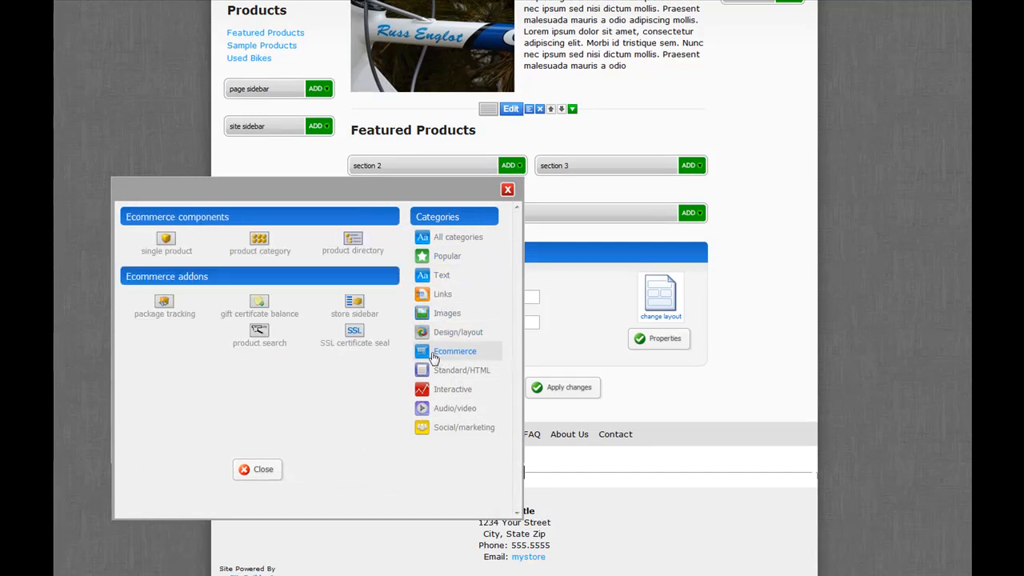
click(170, 243)
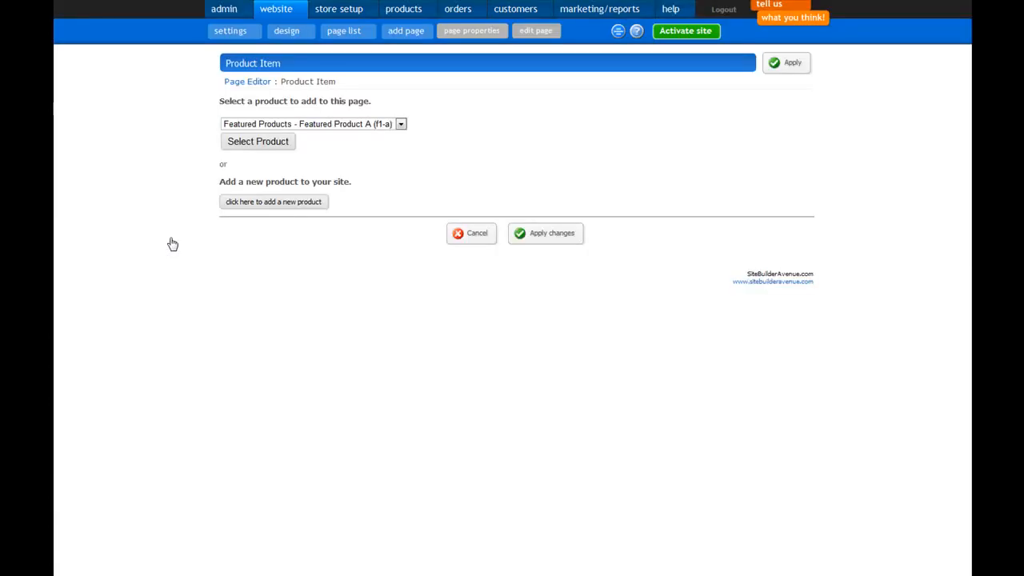
- Use the Used Bikes product RUSS001 for the component and apply the home page changes
click(297, 124)
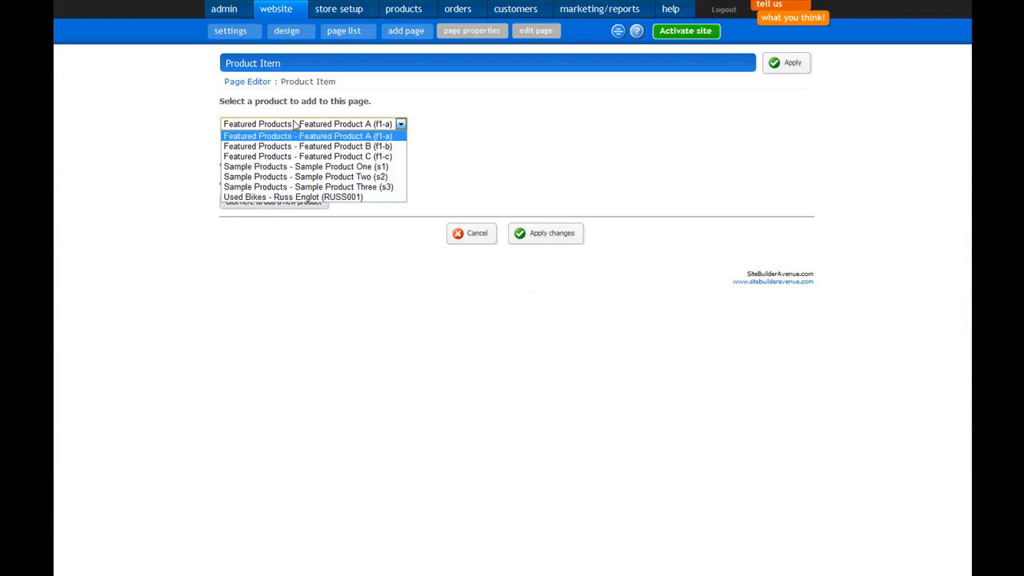
click(295, 197)
click(268, 143)
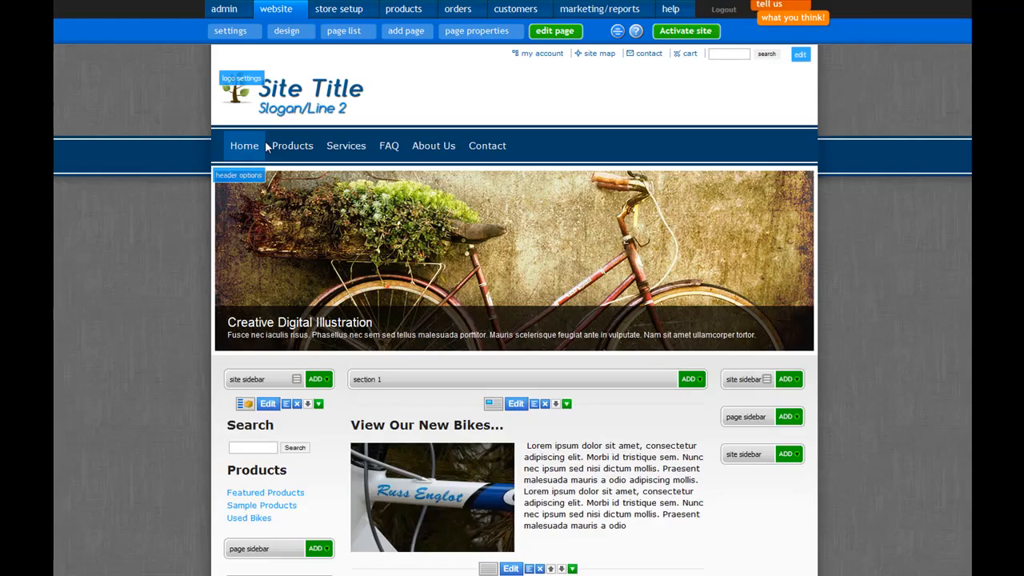
scroll(625, 317, down, 5)
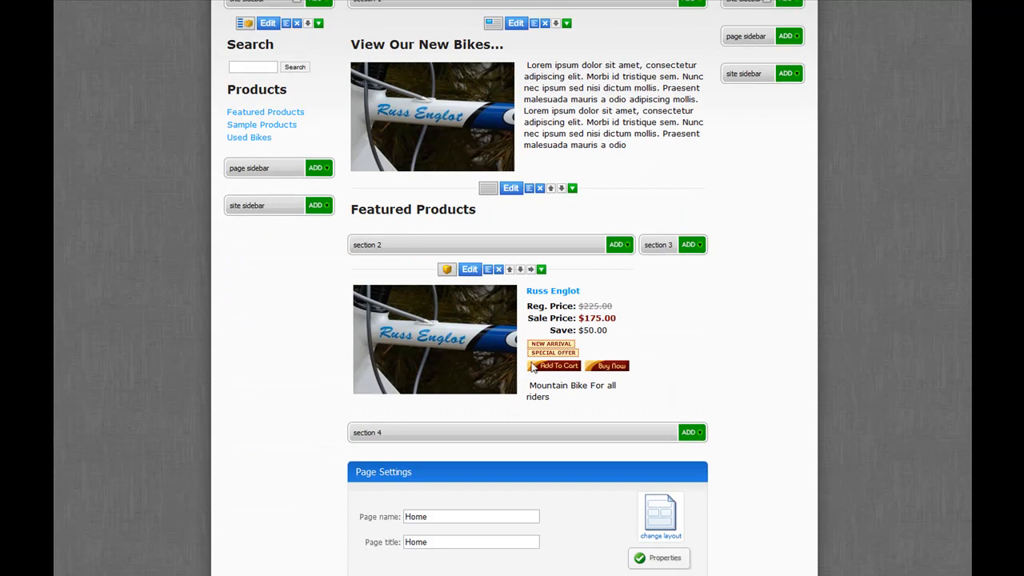
scroll(670, 413, down, 2)
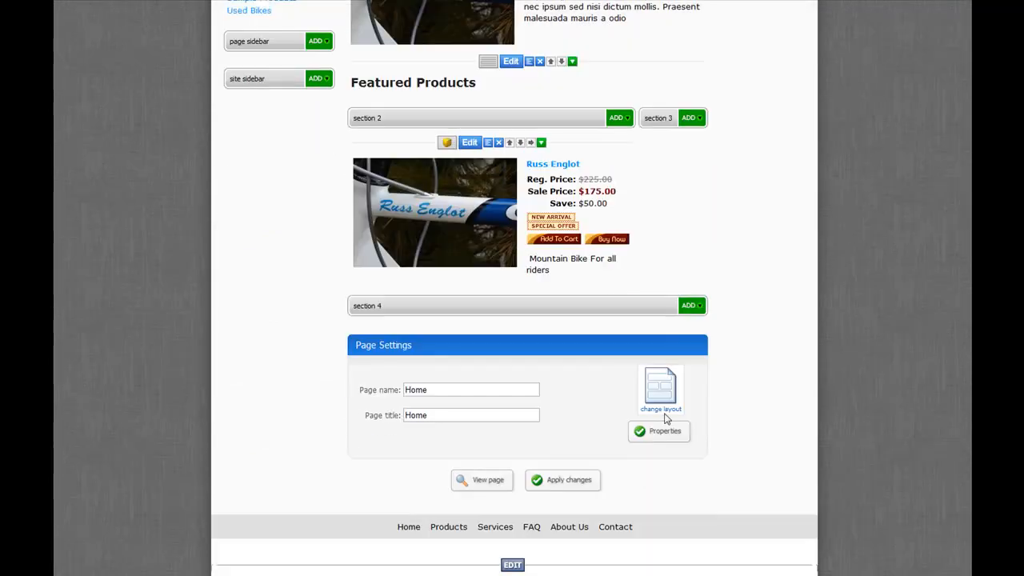
click(580, 481)
- Review the featured bike on the home page and examine its product detail page
scroll(637, 408, down, 3)
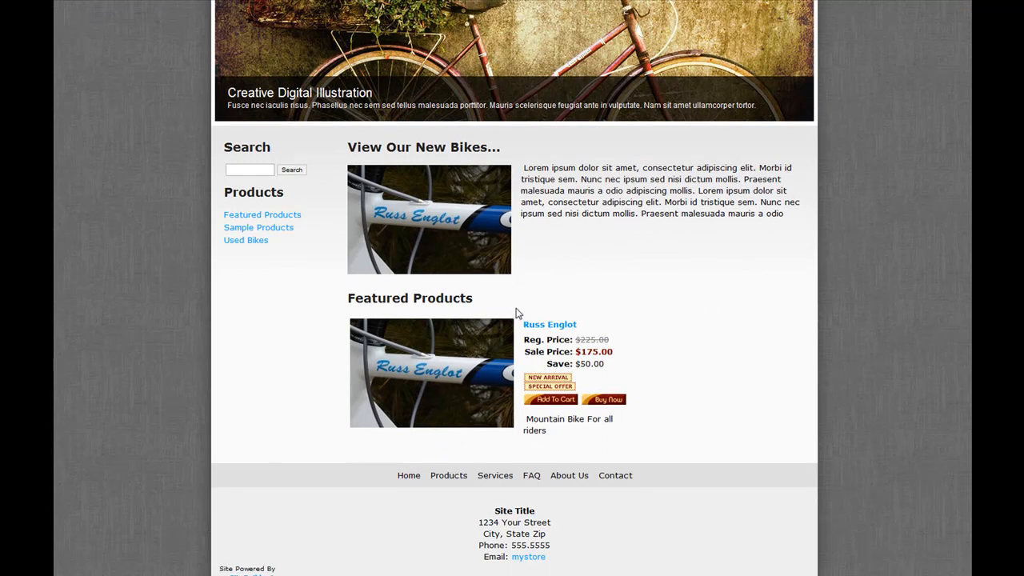
click(430, 376)
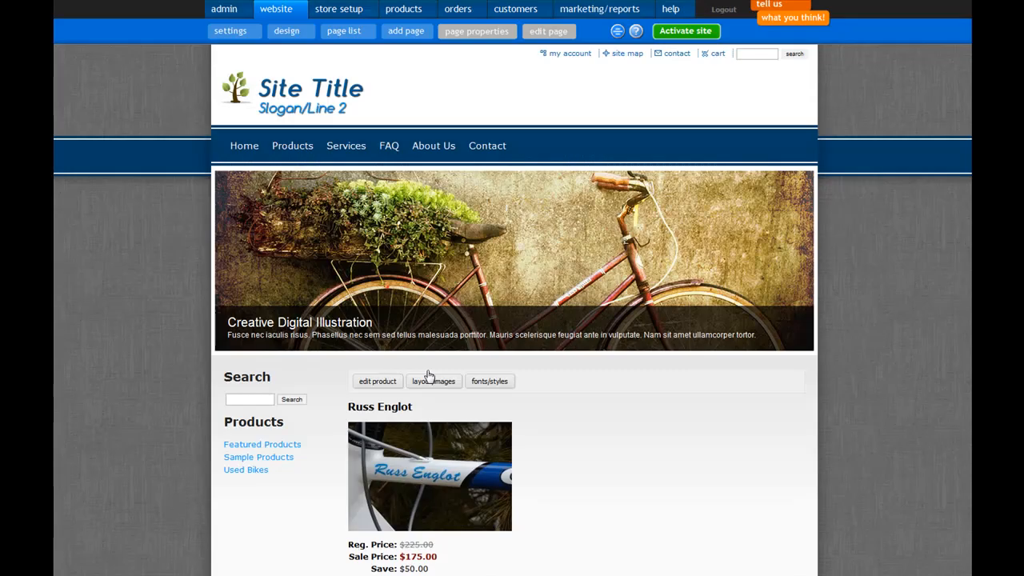
scroll(552, 361, down, 3)
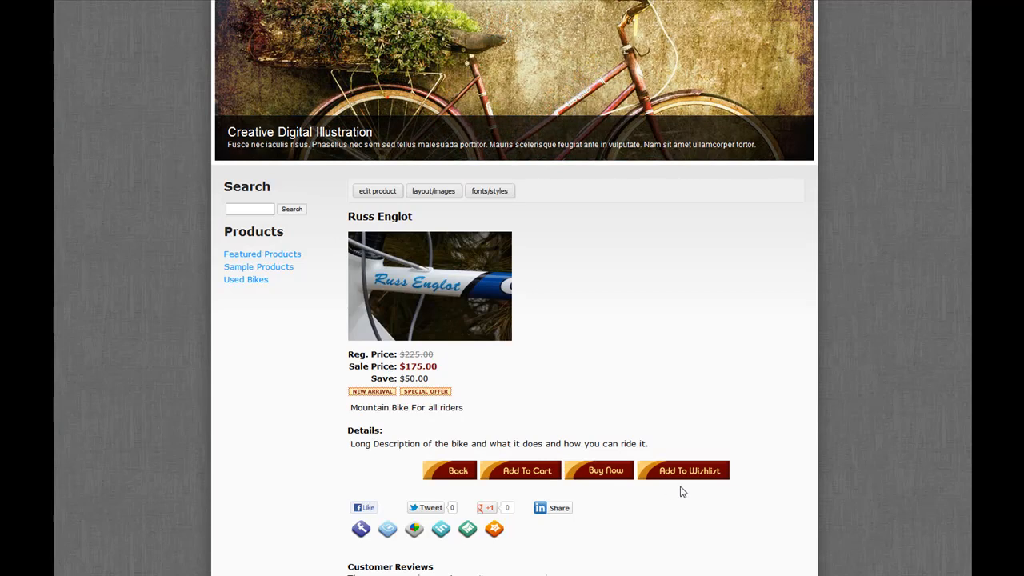
scroll(623, 440, up, 1)
scroll(627, 442, down, 1)
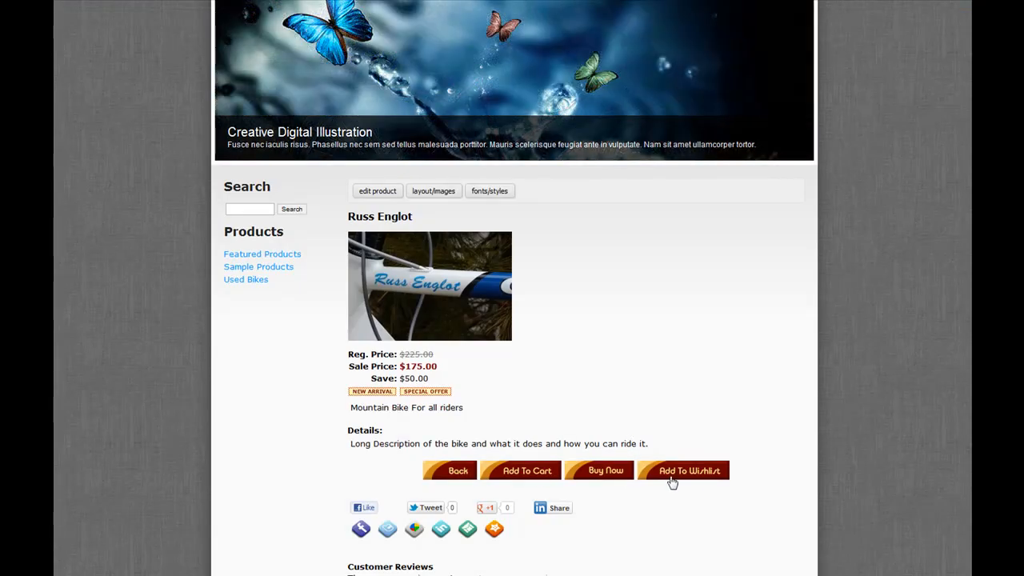